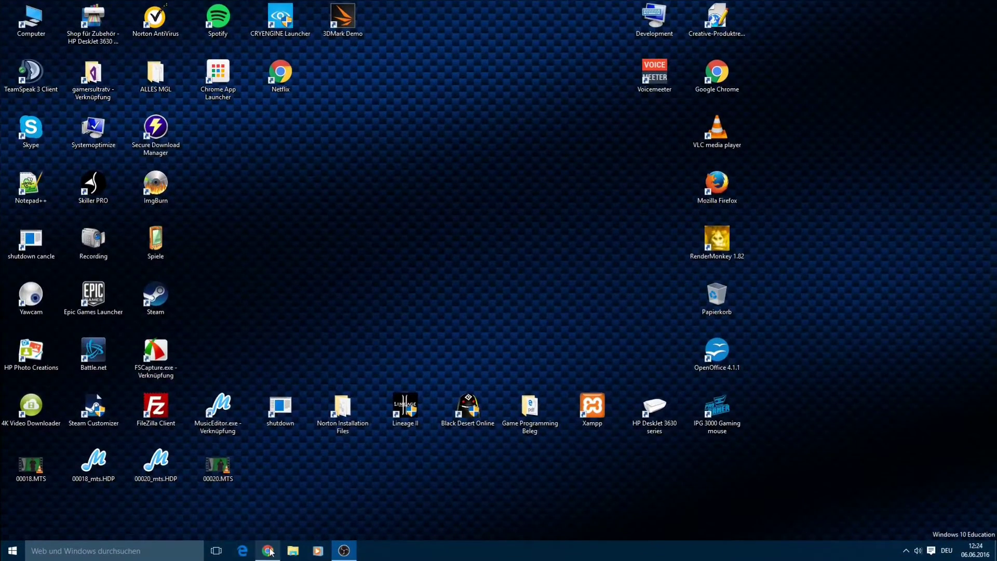
Step: View the OBS Studio download options on the obsproject.com page in Chrome
click(268, 550)
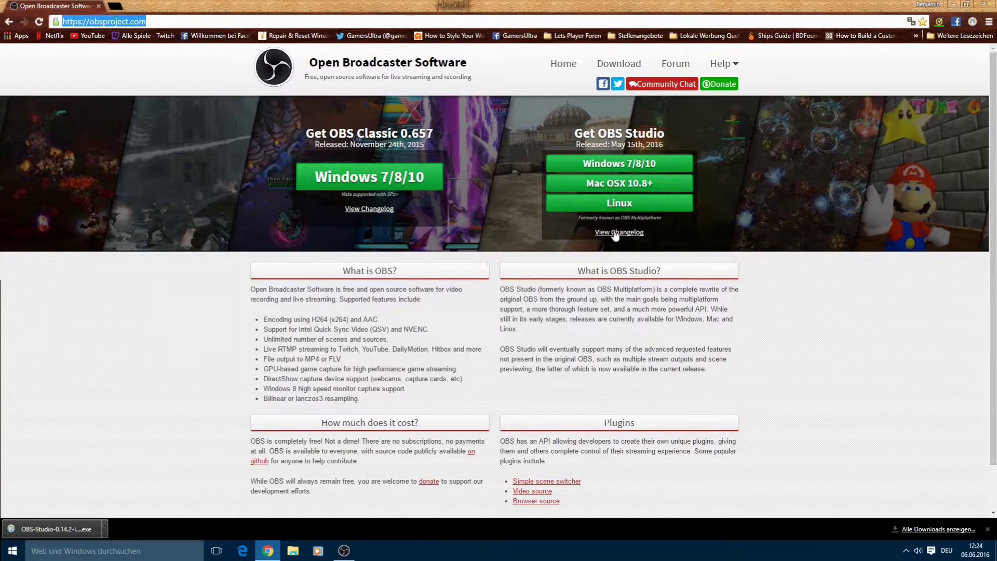
click(955, 5)
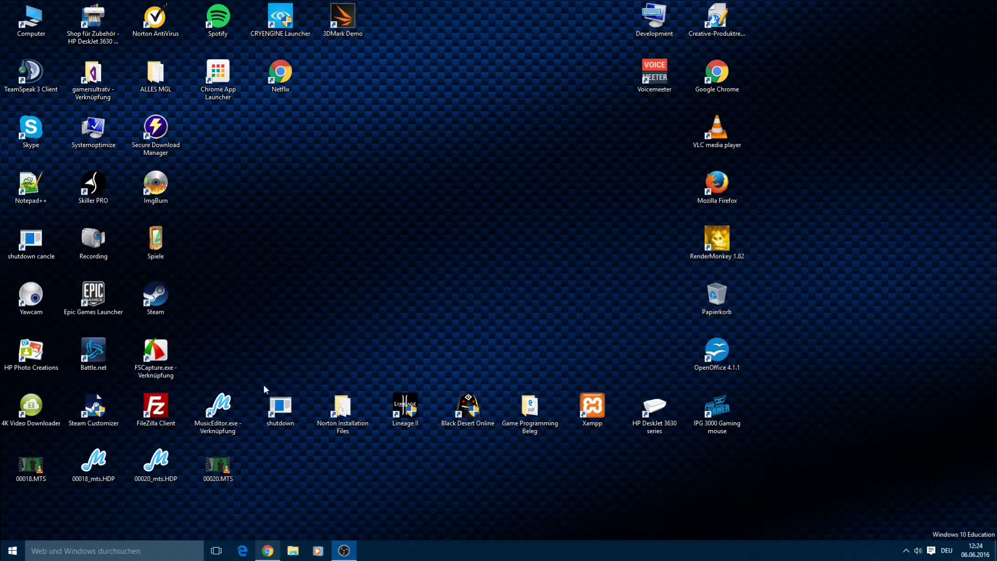
Step: In File Explorer, open the folder E:\Program Files (x86)\obs-studio\bin\64bit
click(295, 553)
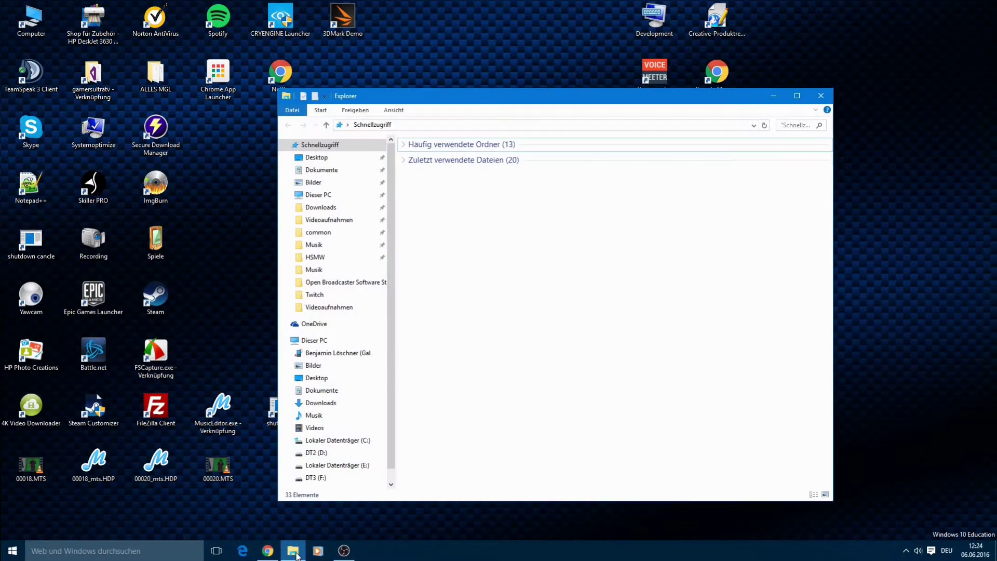
click(326, 466)
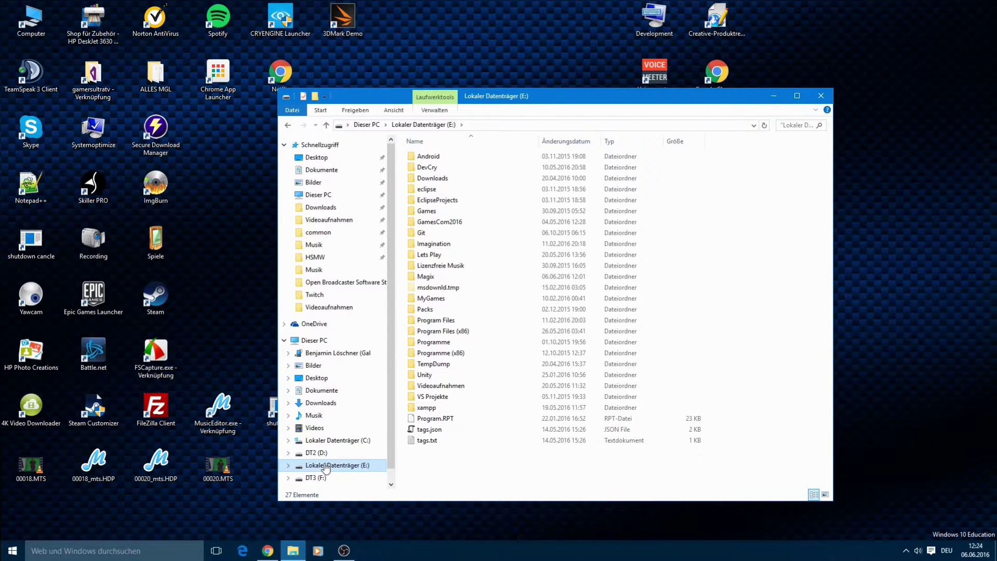
double_click(445, 331)
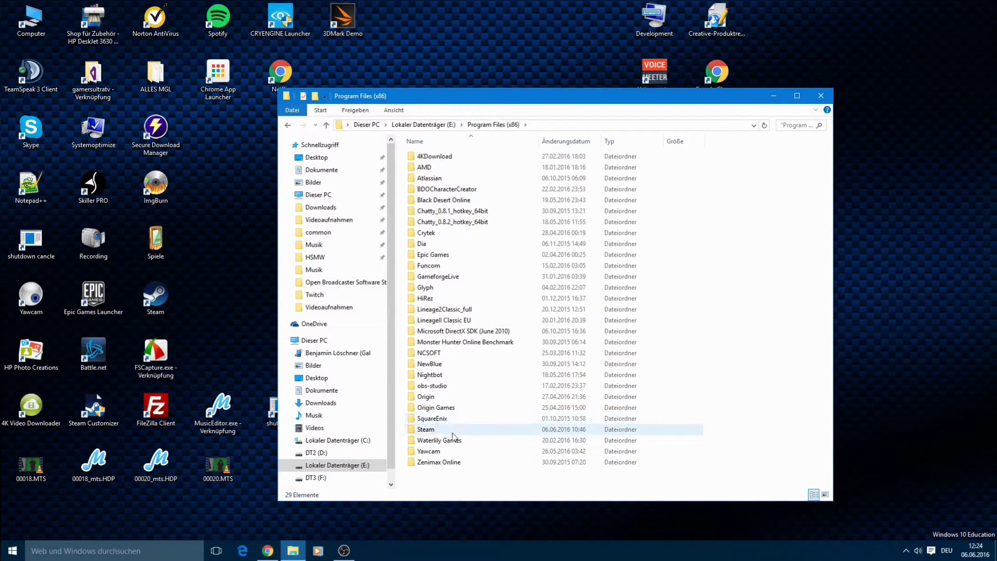
double_click(432, 386)
double_click(422, 157)
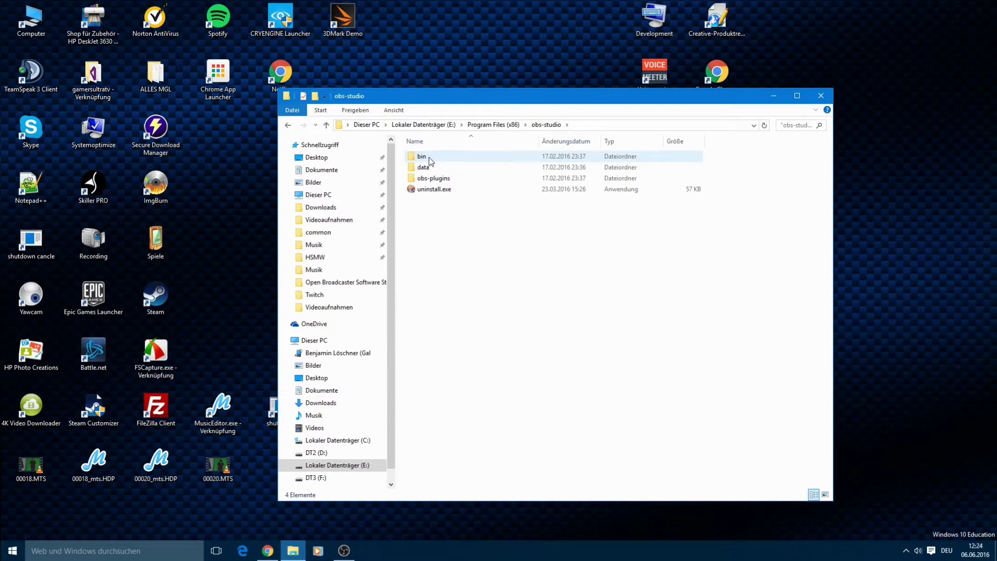
double_click(427, 169)
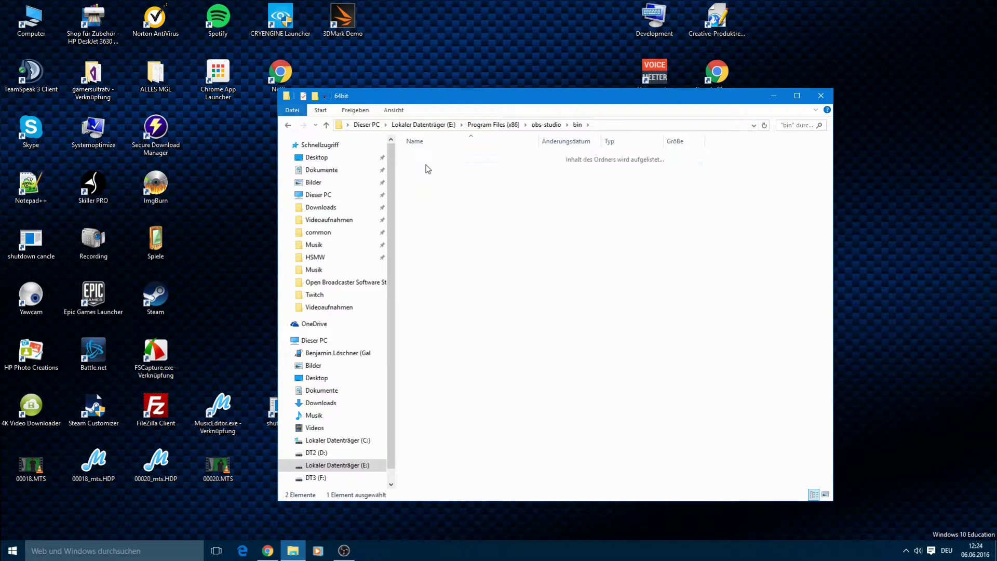
Step: Check in the compatibility properties of obs64.exe whether the program is set to run as administrator
right_click(423, 408)
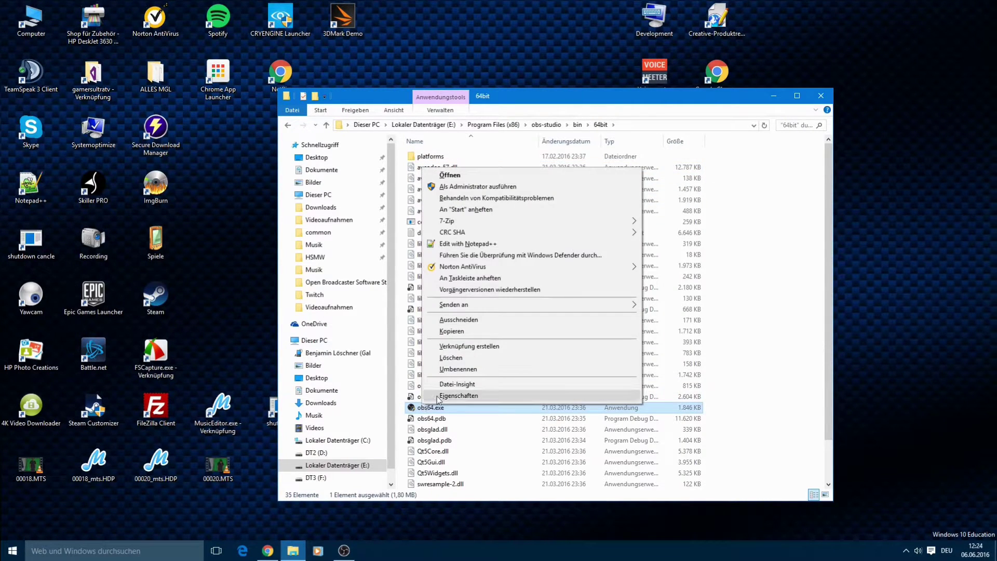
click(457, 396)
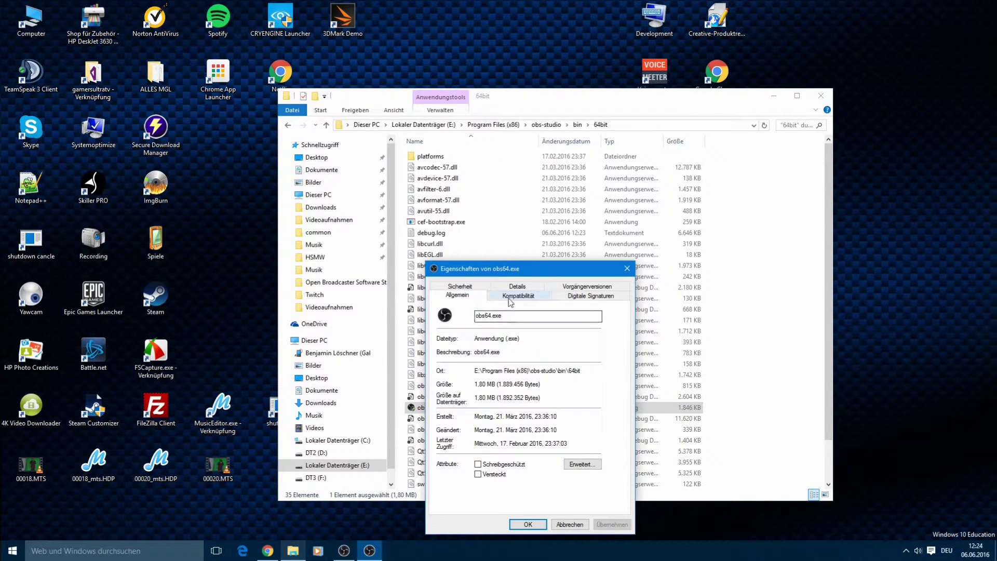
click(518, 295)
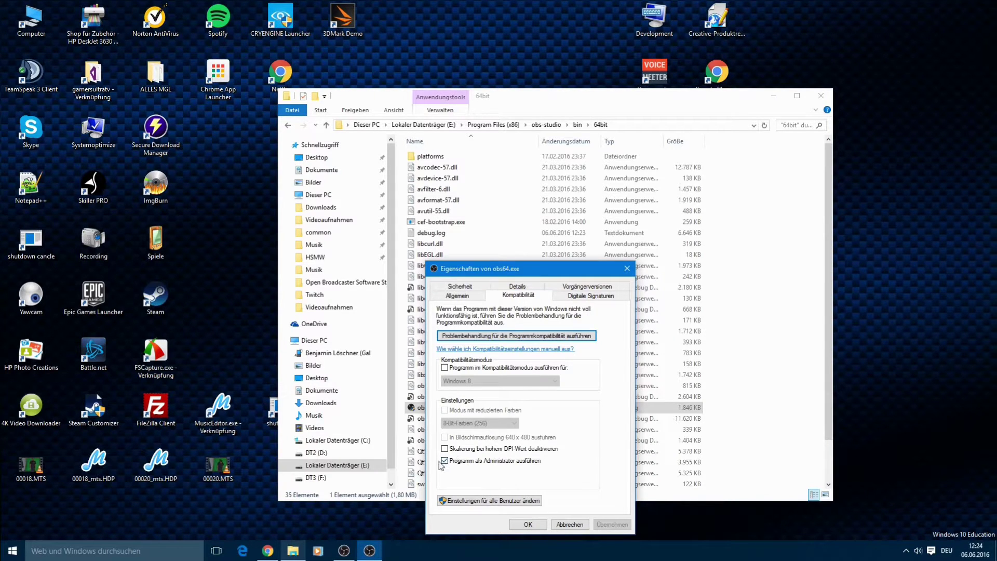
click(529, 526)
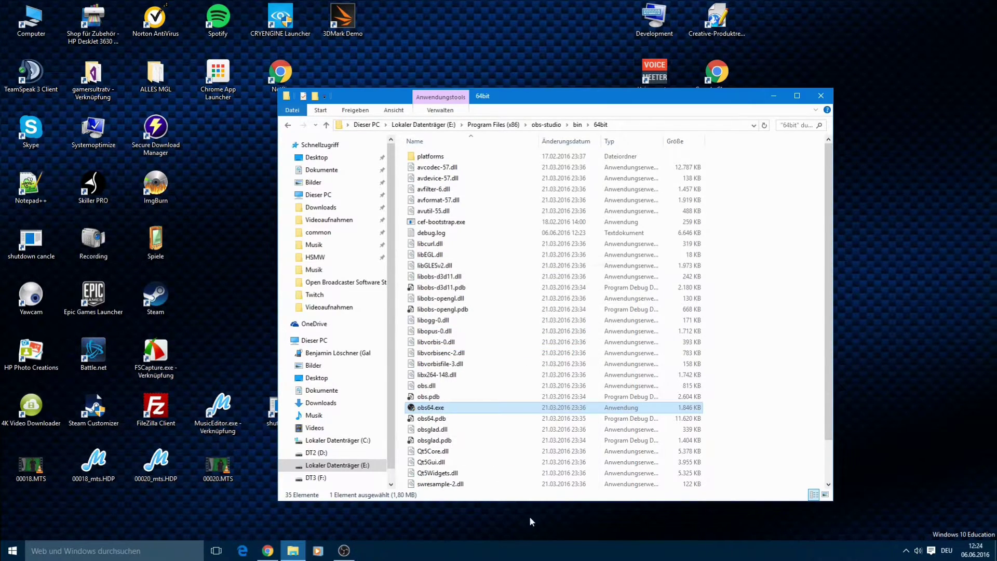
Step: Launch obs64.exe and add a new scene named Tutorial_Szene
double_click(439, 410)
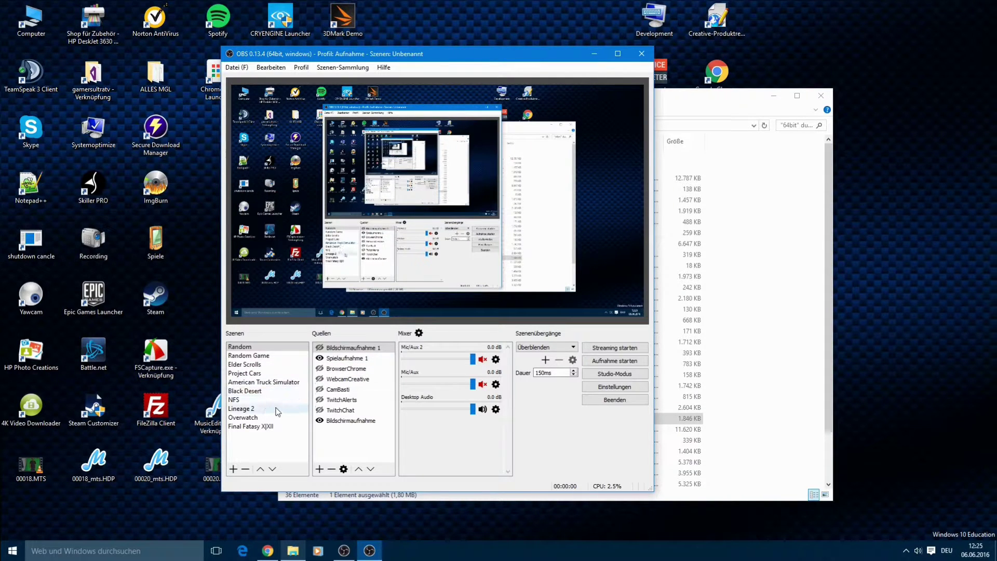
click(233, 469)
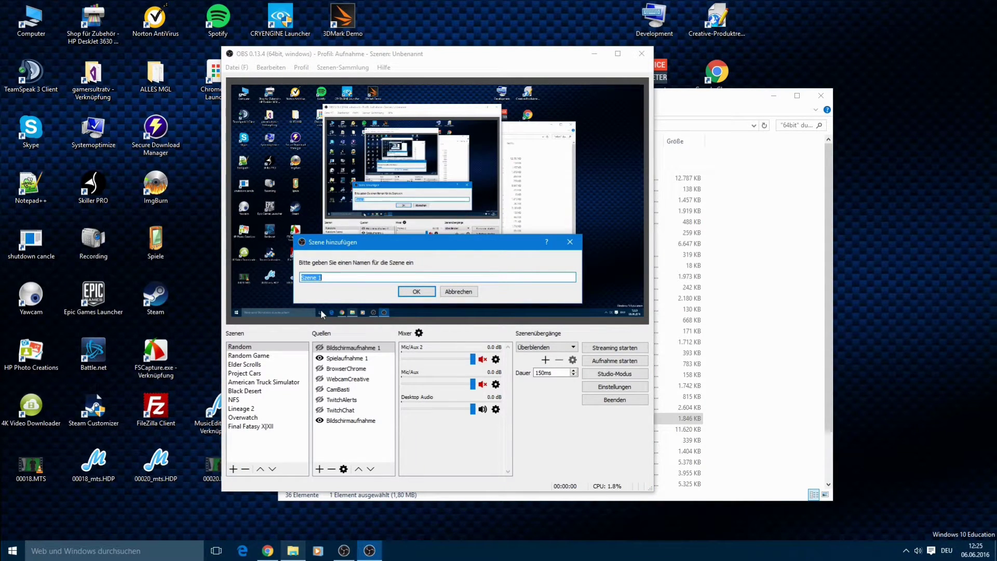
text(Tutorial_)
key(Return)
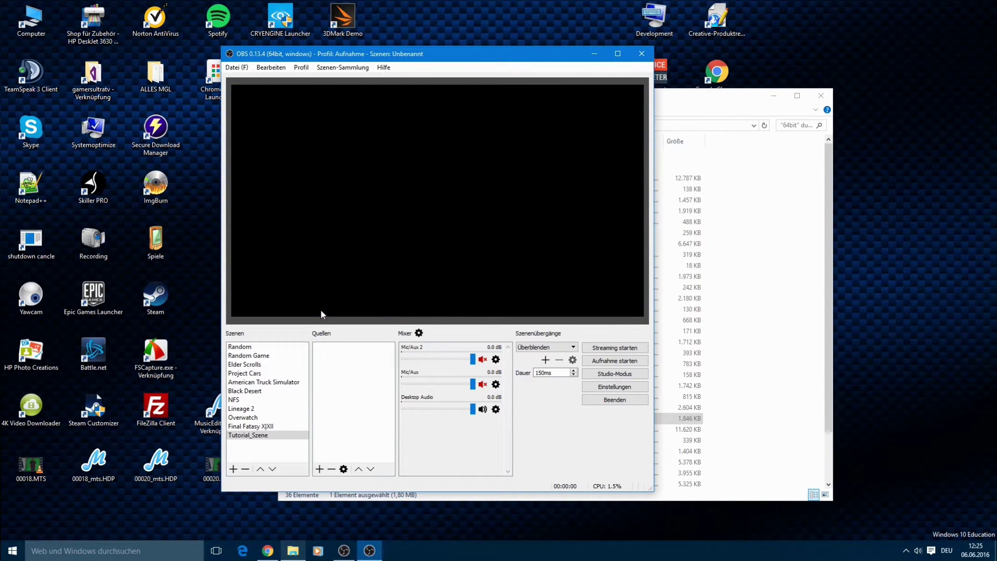
Step: Add the existing display capture source Bildschirmaufnahme to the Tutorial_Szene scene, keeping it visible
click(319, 468)
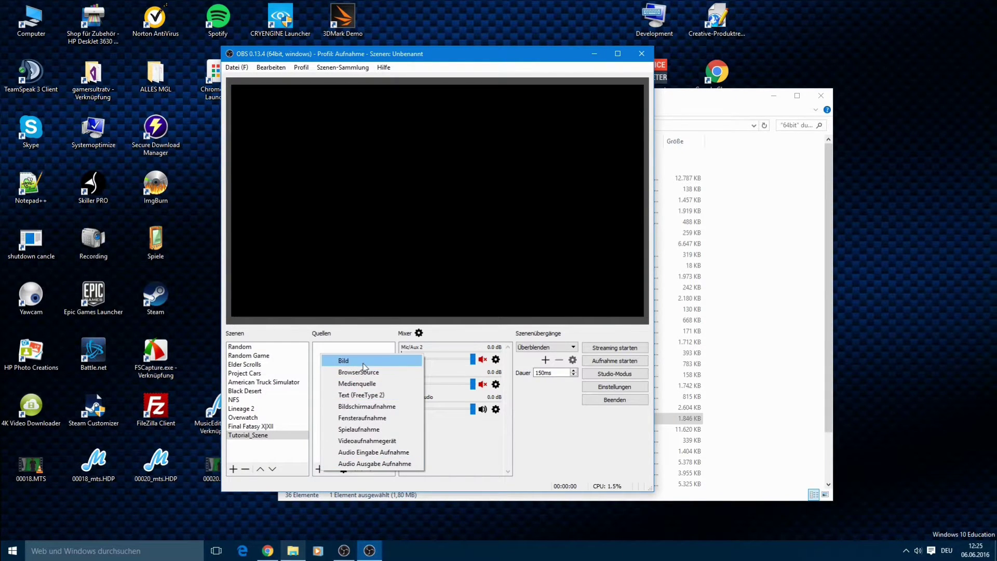
click(365, 406)
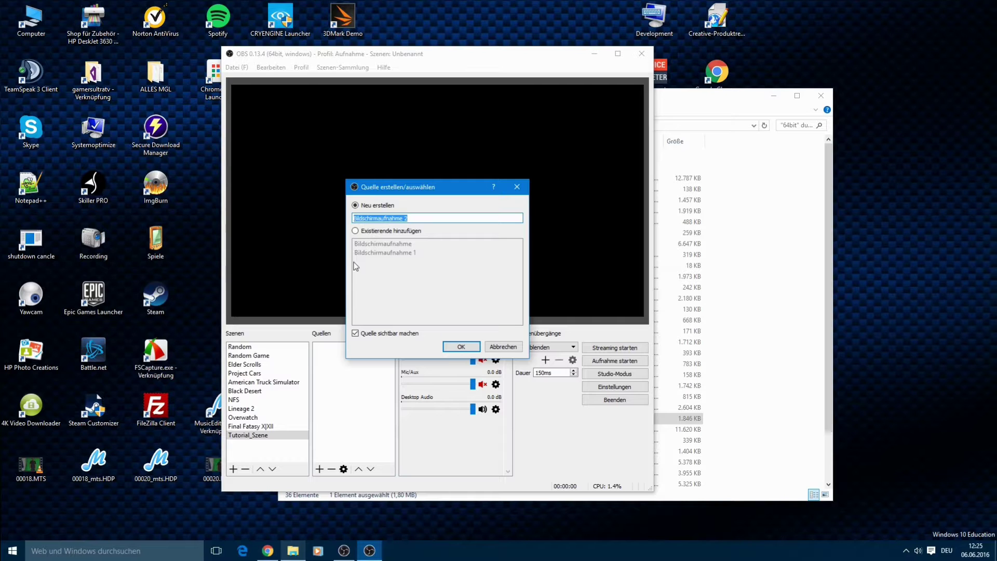
click(356, 230)
click(359, 244)
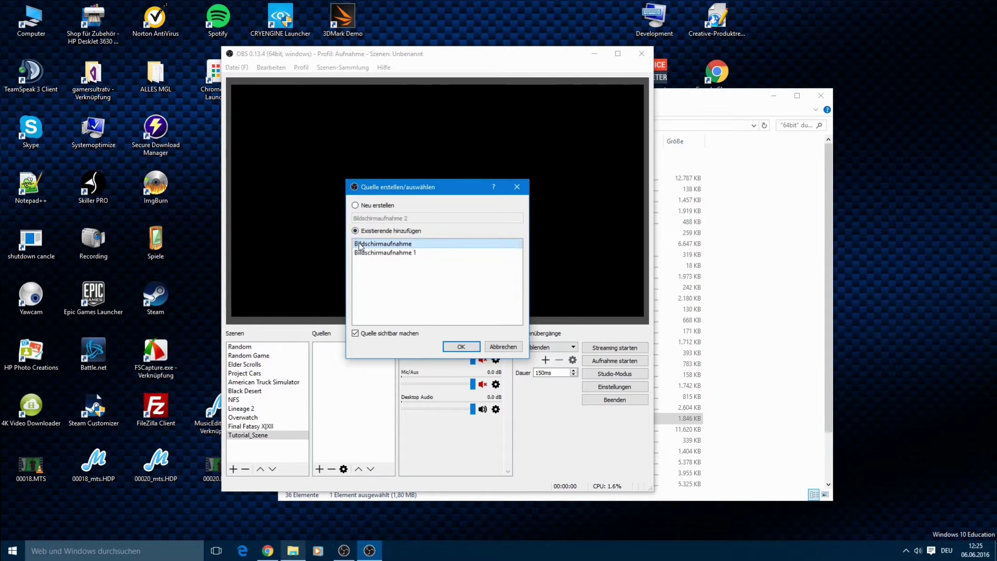
click(459, 347)
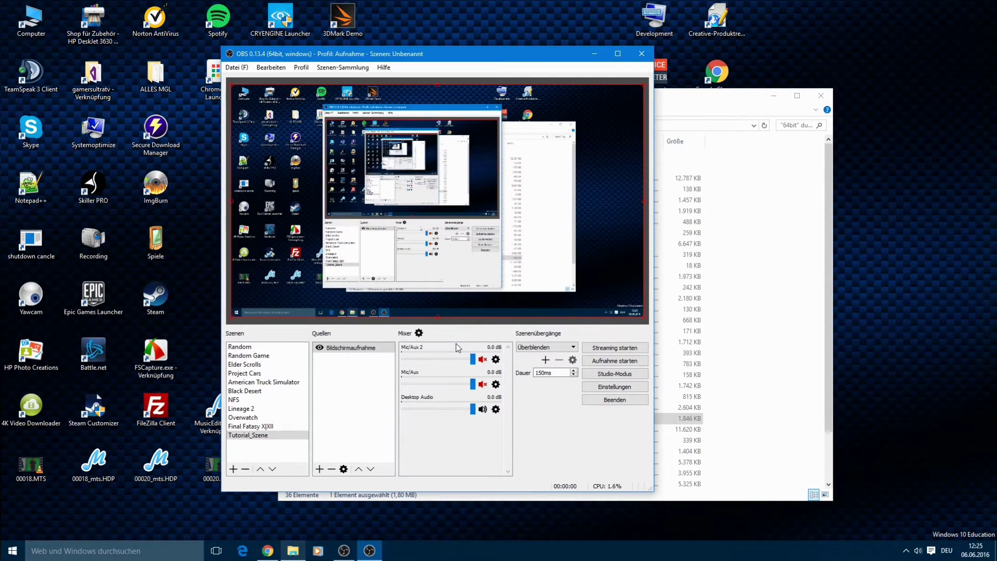
Step: Set the Bildschirmaufnahme source to capture Anzeige 0: 1920x1080 @ 0,0 with the mouse pointer included
right_click(392, 352)
click(422, 471)
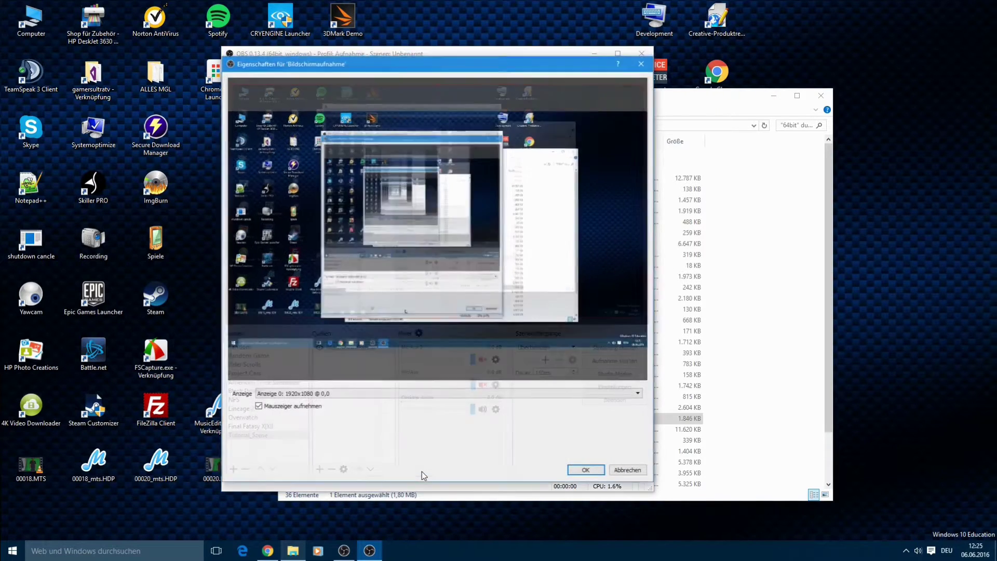
click(349, 394)
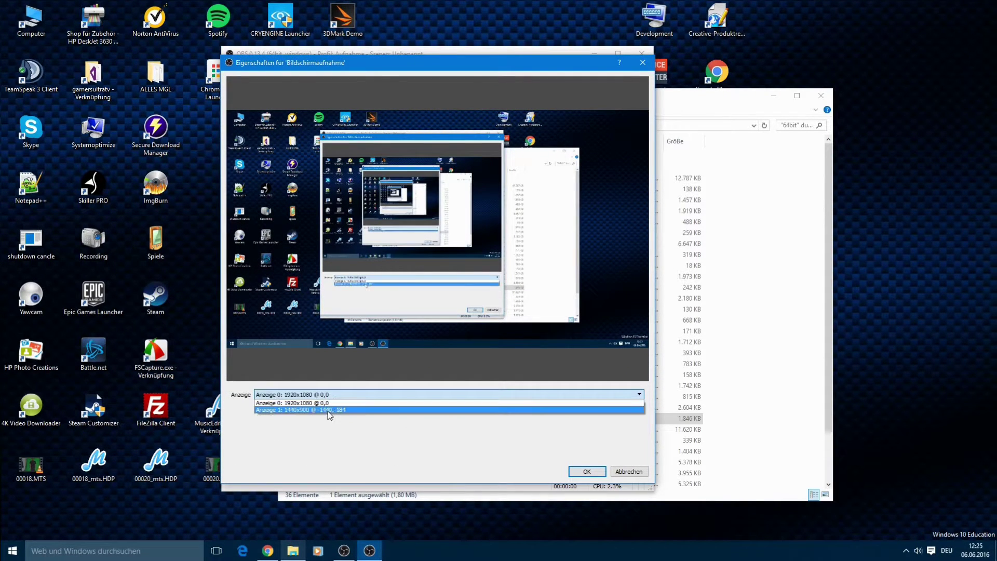
click(327, 403)
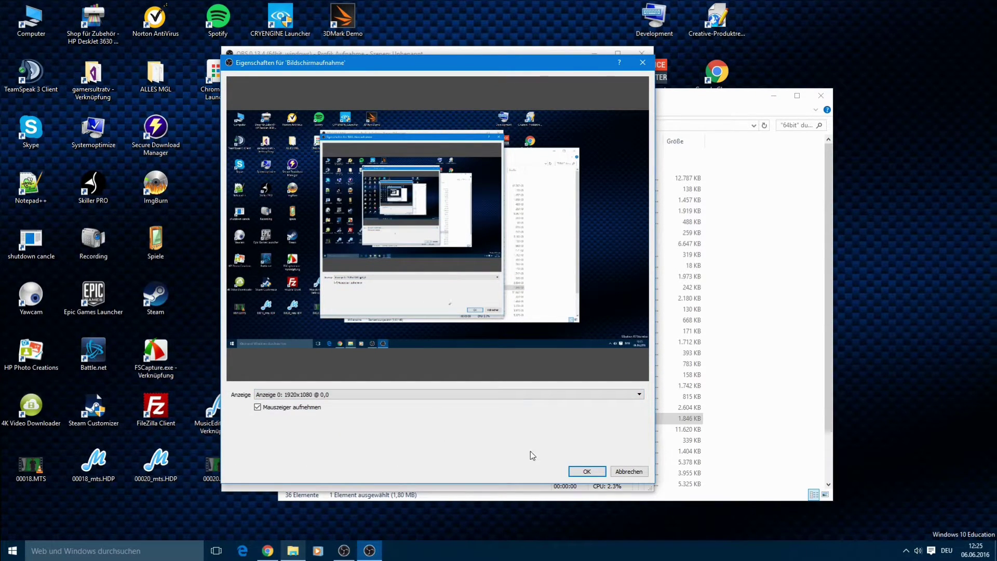
click(582, 471)
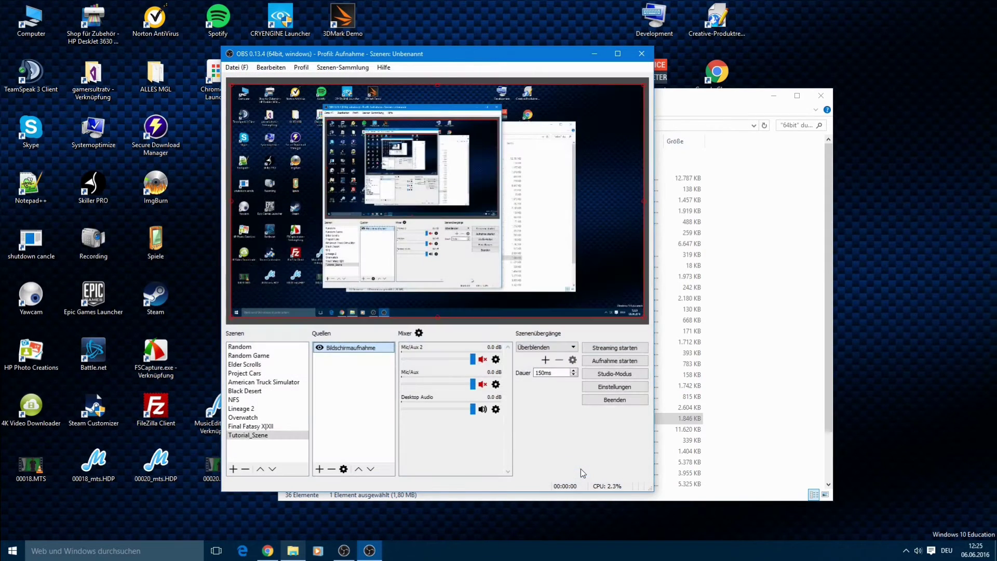
click(458, 323)
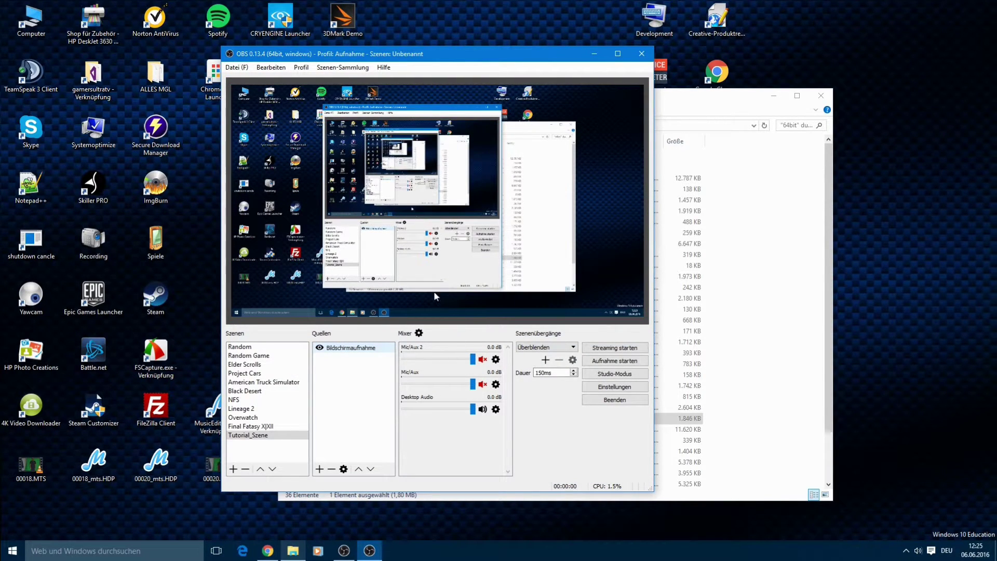
Step: Move the OBS window toward the upper-left of the desktop and close the File Explorer window
drag(354, 56, 224, 38)
click(554, 98)
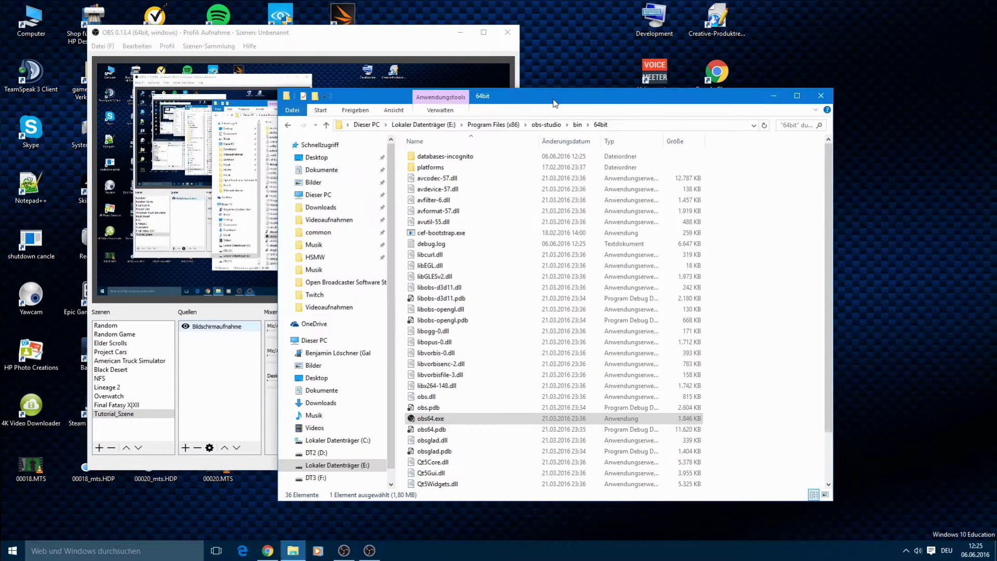
click(821, 96)
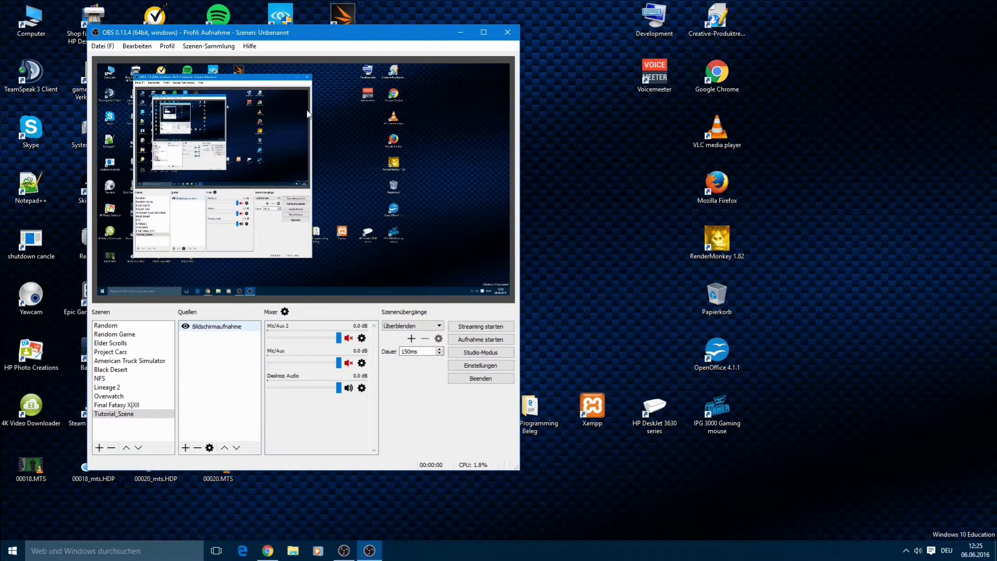
Step: Create a new profile named Tutorial_Profil
click(168, 46)
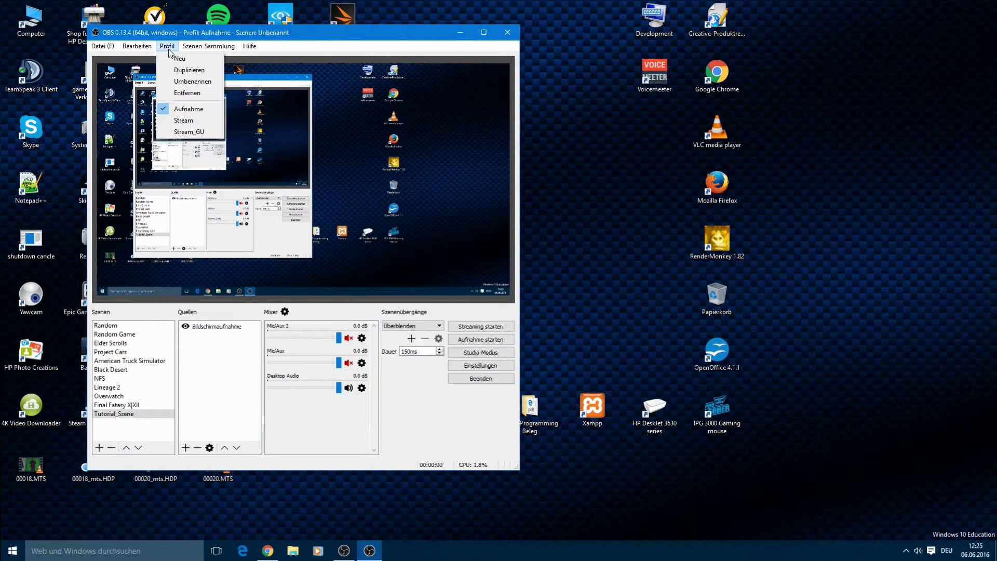
click(169, 56)
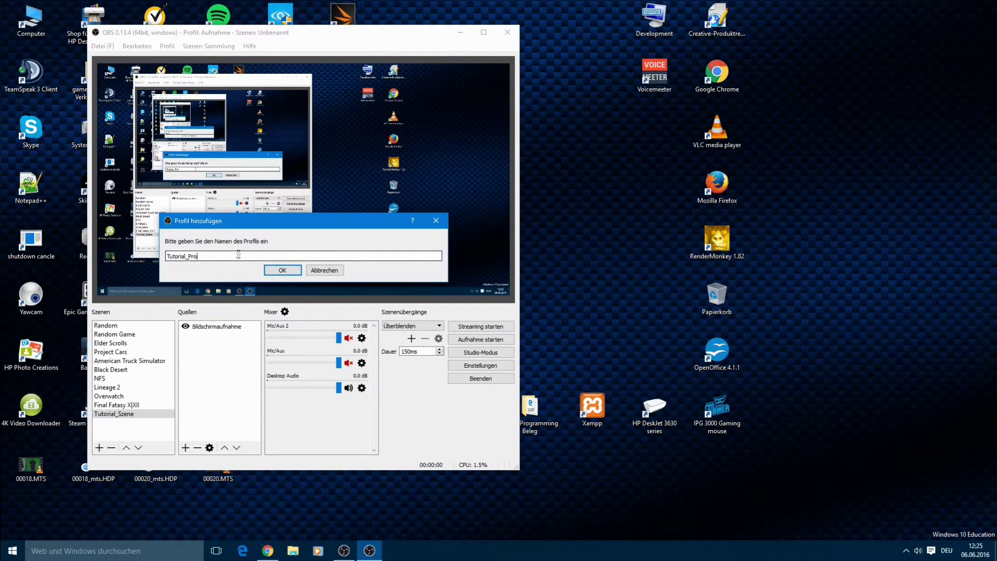
key(Return)
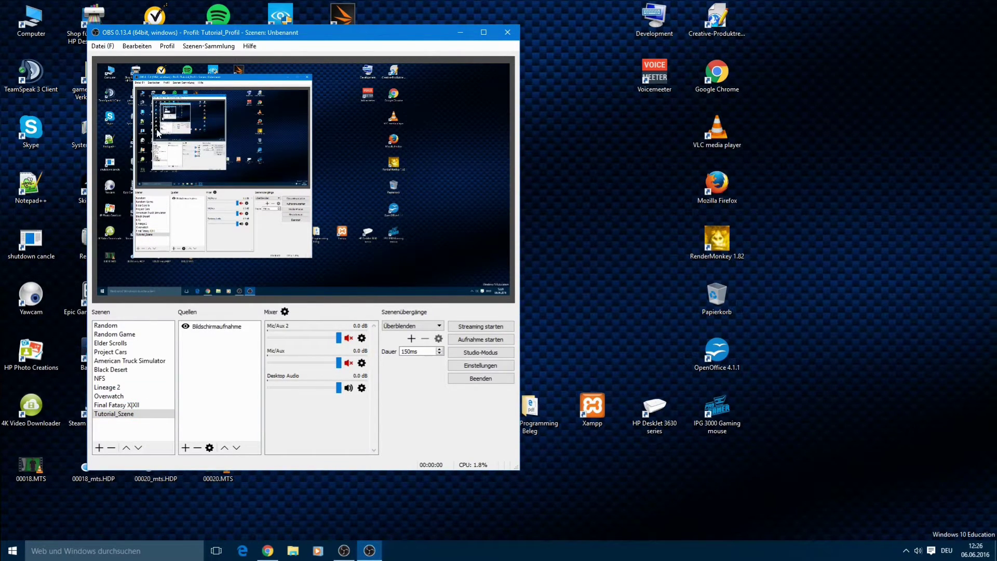
Step: In the OBS settings, change the output mode (Ausgabemodus) to Erweitert
click(102, 47)
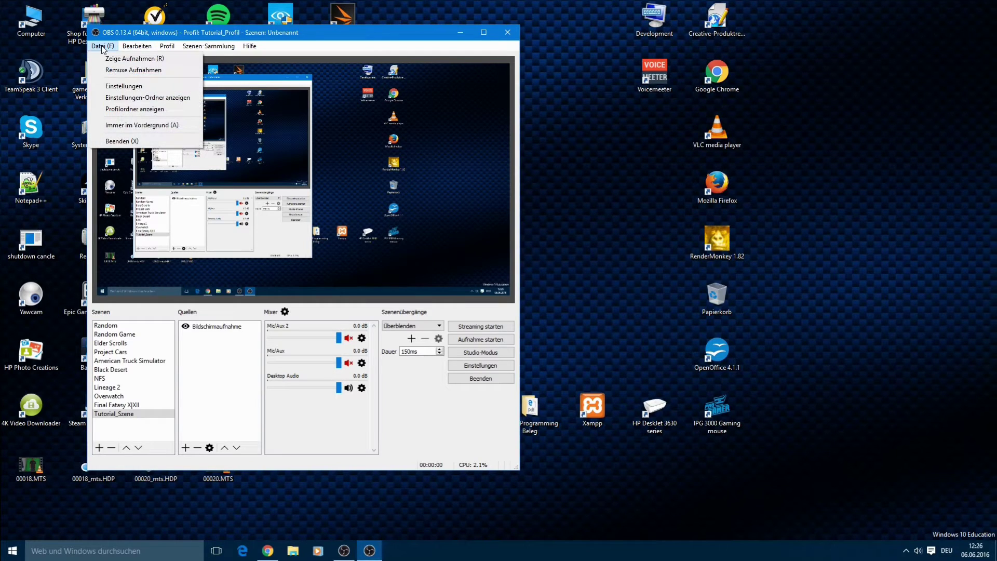
click(127, 85)
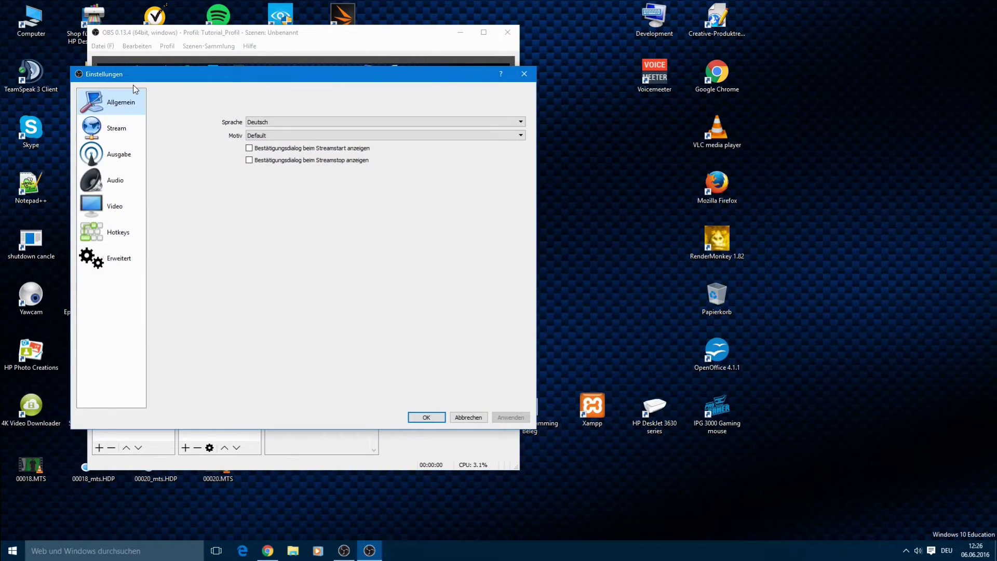
click(119, 129)
click(110, 154)
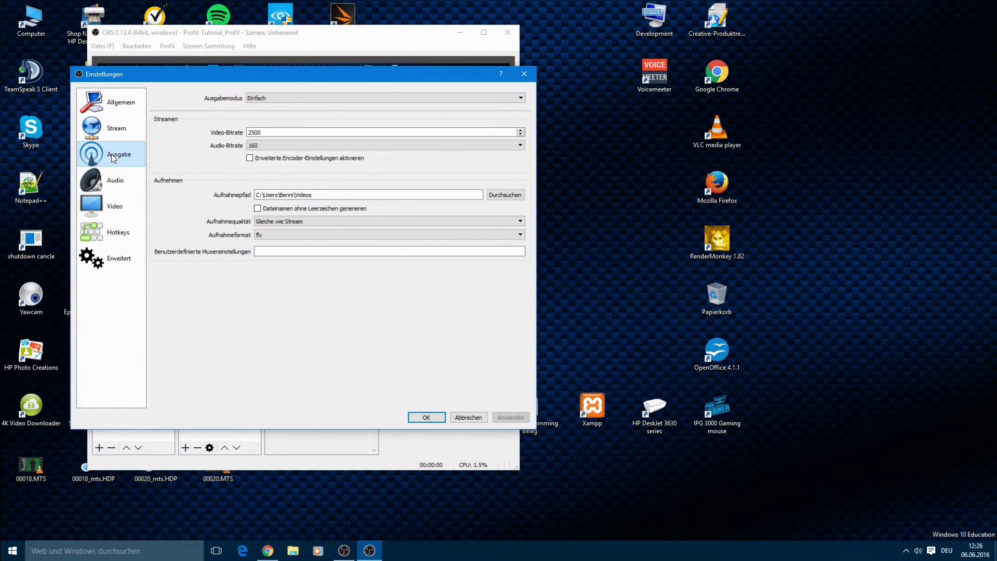
click(263, 106)
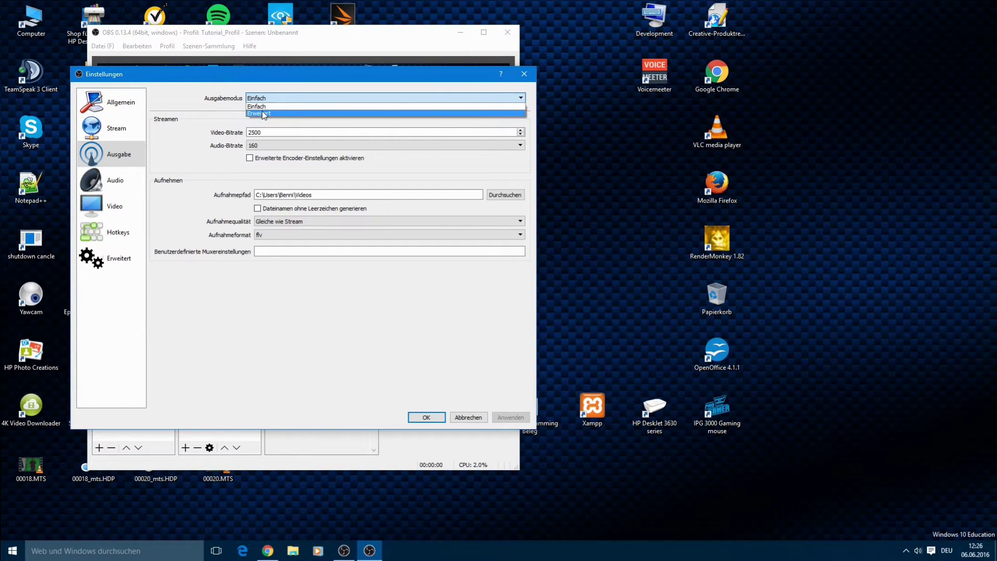
click(264, 114)
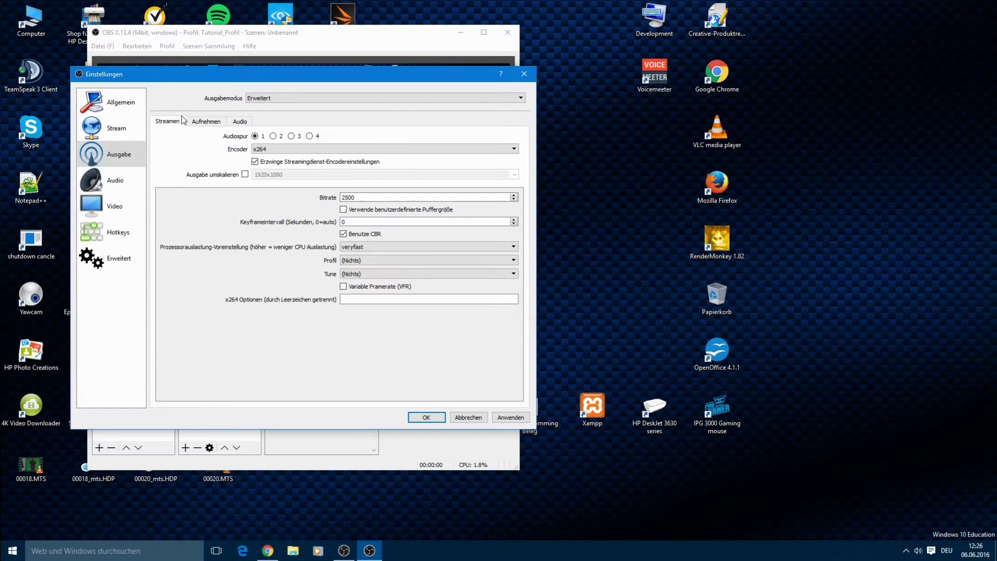
Step: In the recording output settings, set the recording path (Aufnahmepfad) to the Videoaufnahmen folder on drive DT3 (F:)
click(195, 123)
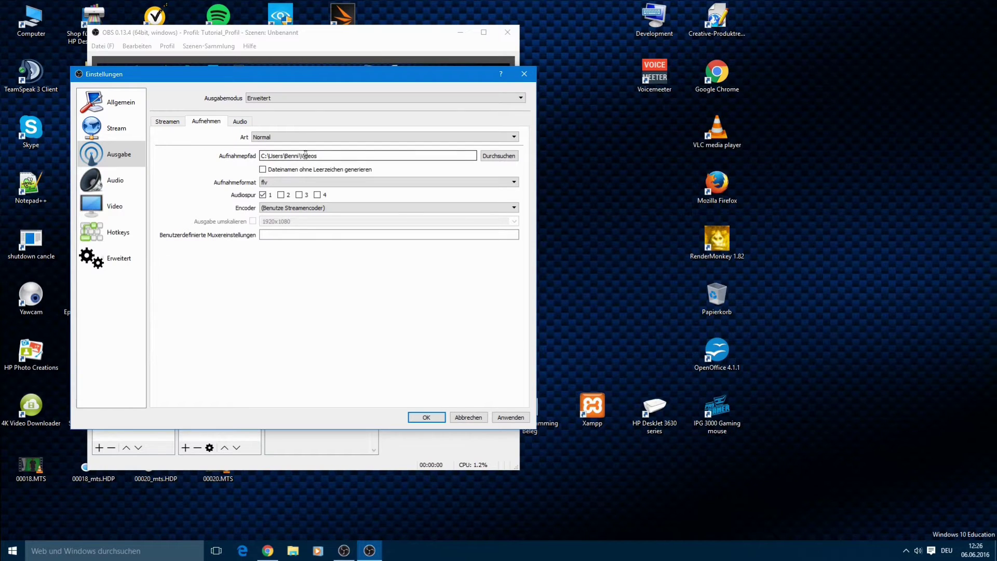
click(501, 156)
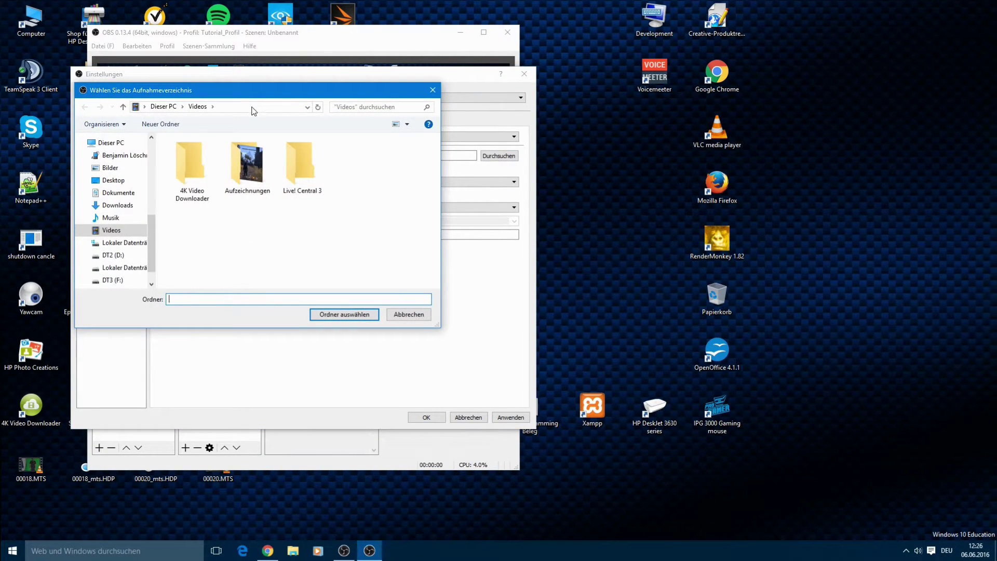
click(107, 280)
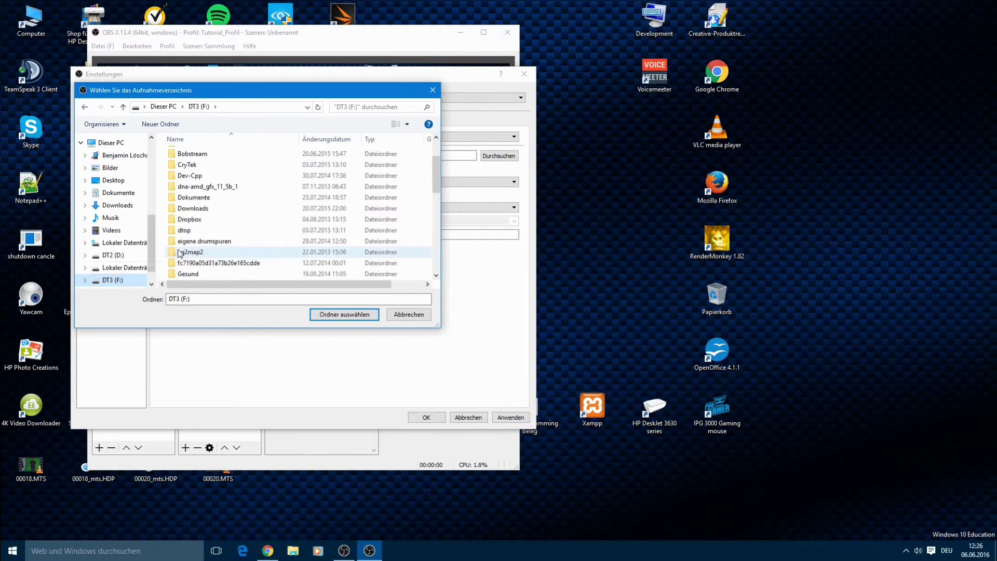
scroll(181, 254, down, 5)
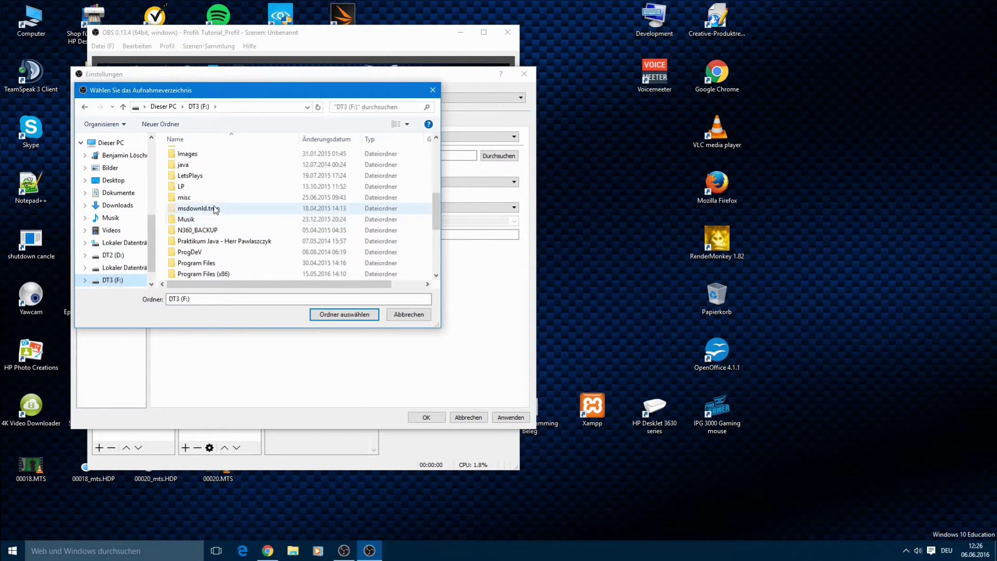
scroll(216, 209, down, 3)
click(217, 264)
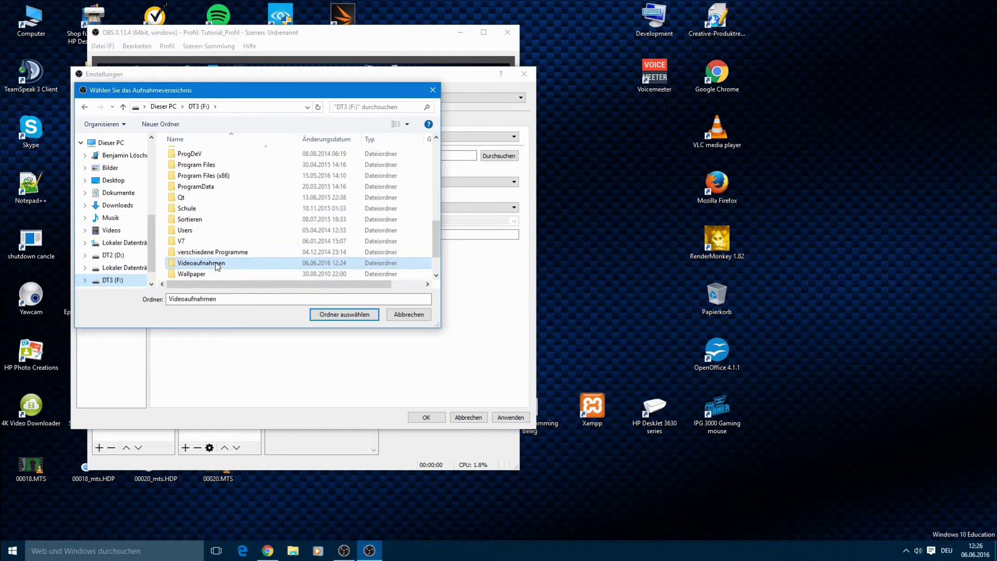
click(335, 315)
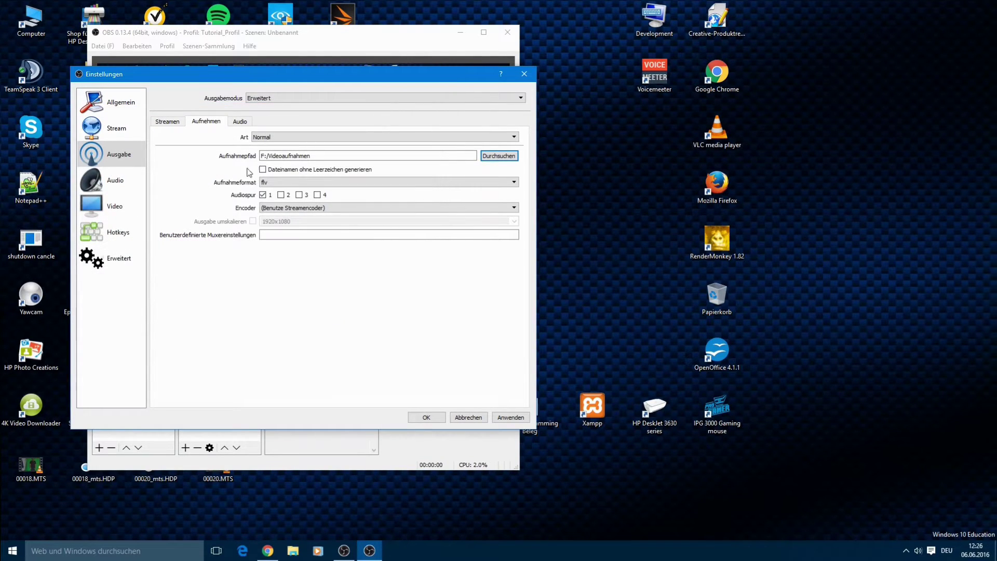
Step: Set the recording format (Aufnahmeformat) to mp4 and the recording encoder to x264
click(271, 183)
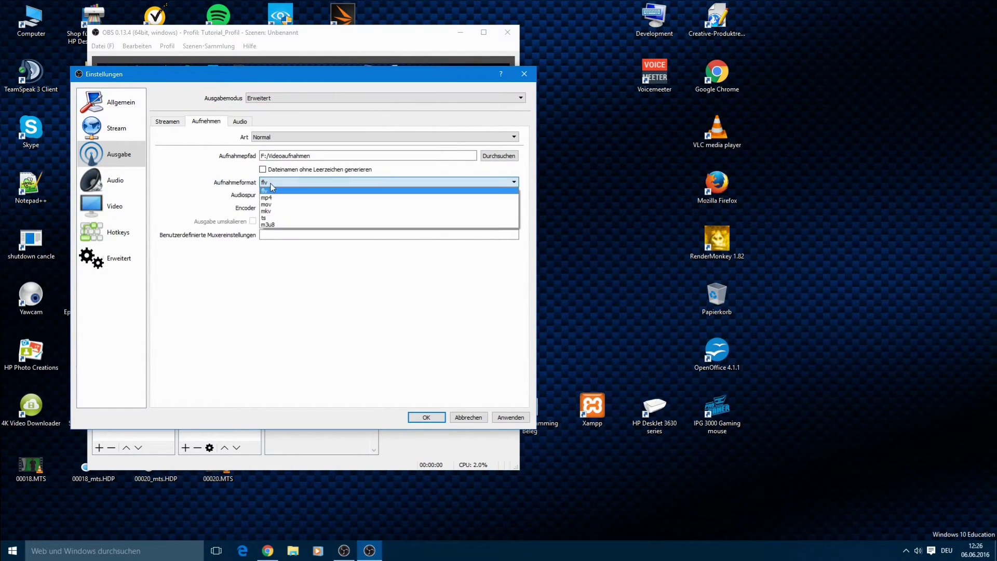
click(271, 197)
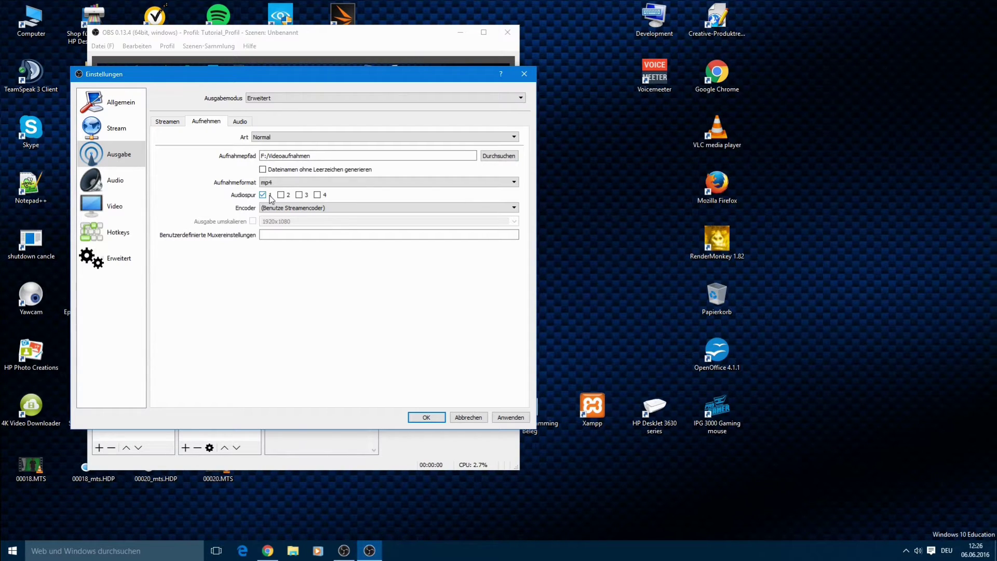
scroll(263, 205, down, 1)
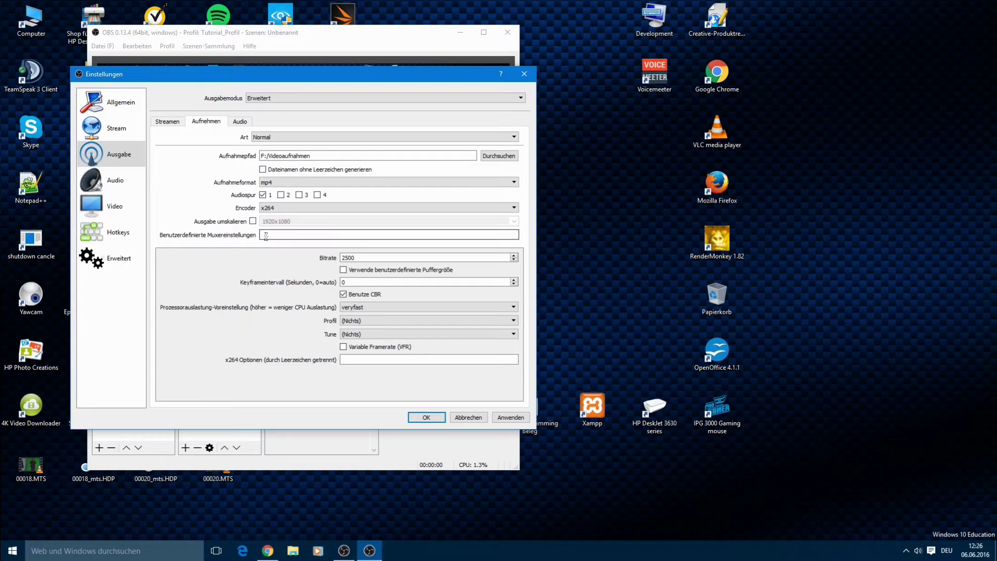
Step: Set the recording bitrate to 15000 and enable a custom buffer size (Puffergröße) of 10000
drag(372, 258, 291, 258)
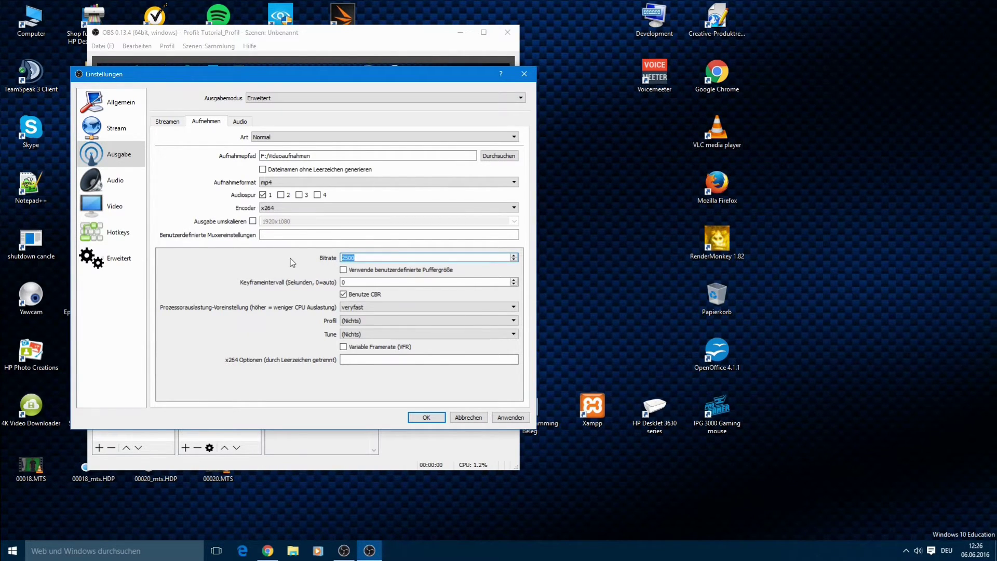
text(15)
click(344, 270)
drag(364, 283, 299, 287)
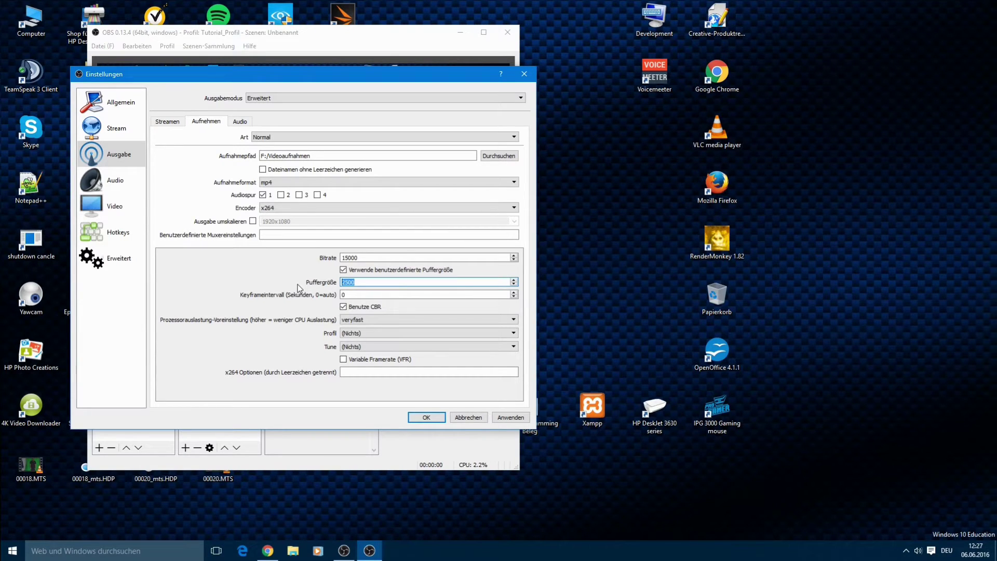
text(10000)
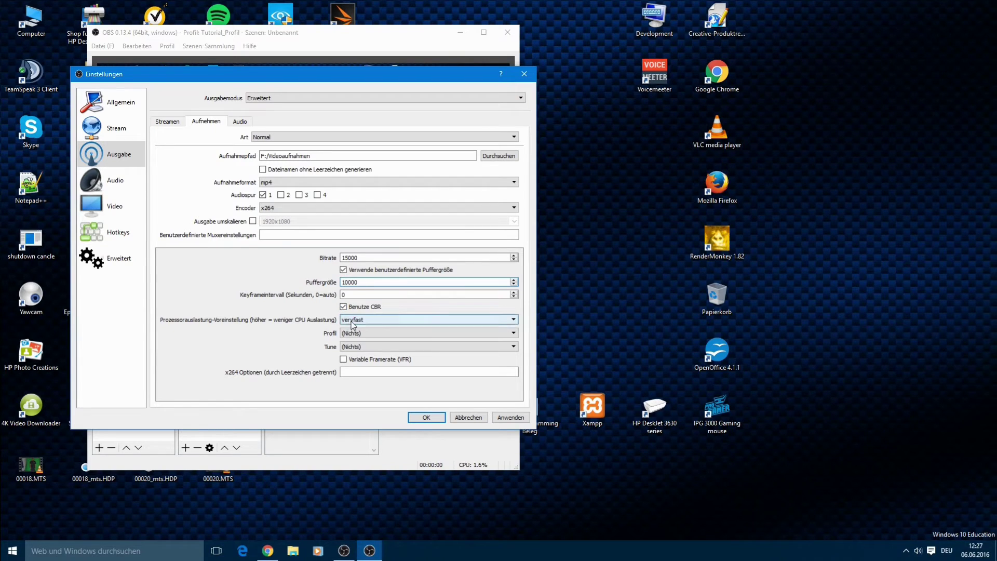
Step: Keep the veryfast CPU preset, set the x264 profile to high, leave Tune at (Nichts), and apply the recording settings
click(352, 324)
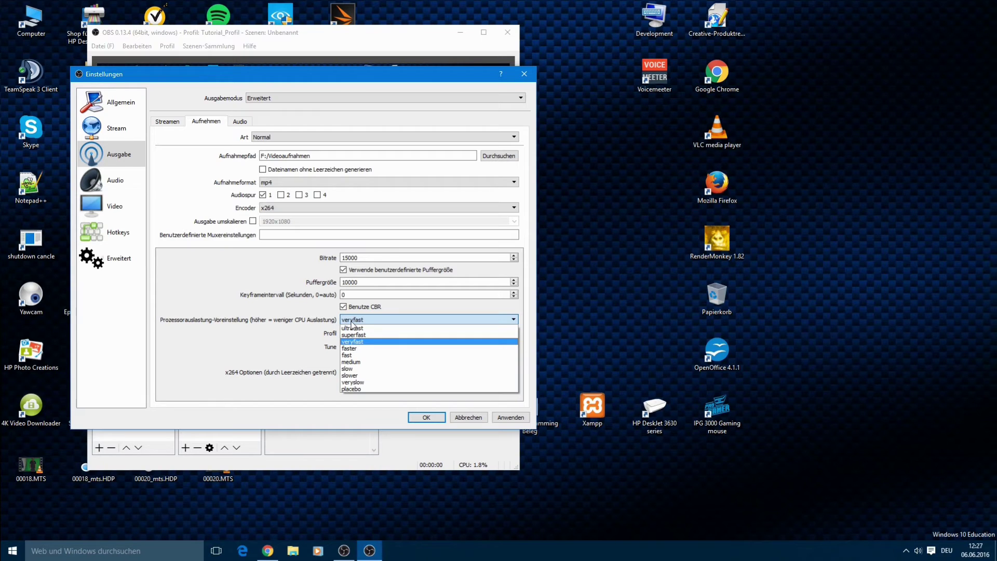
click(351, 322)
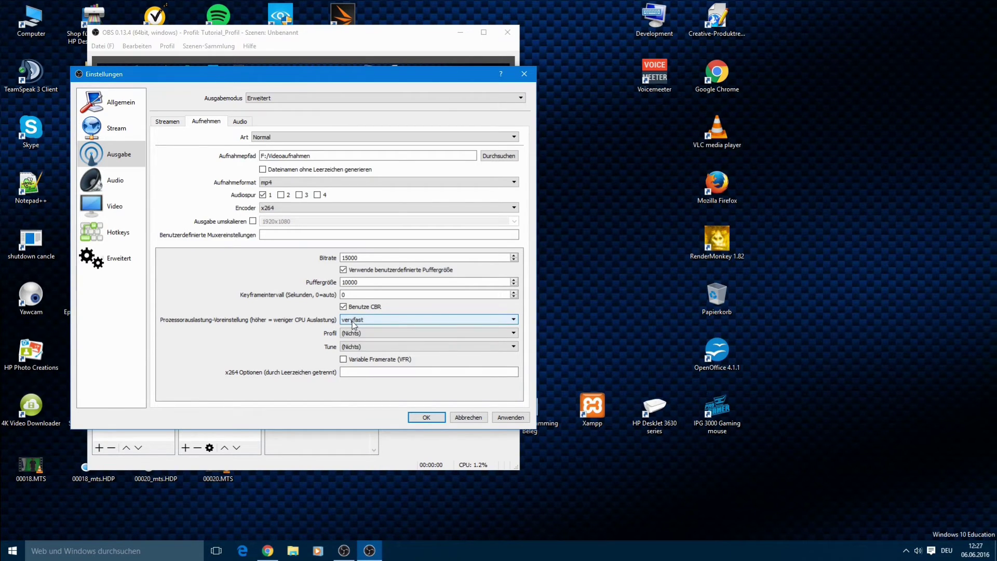
click(359, 335)
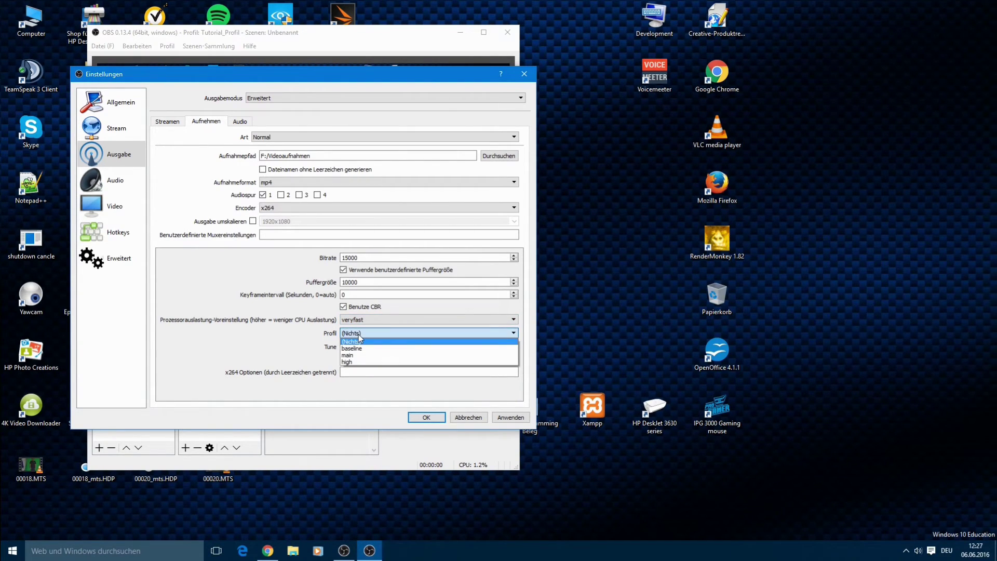
click(357, 362)
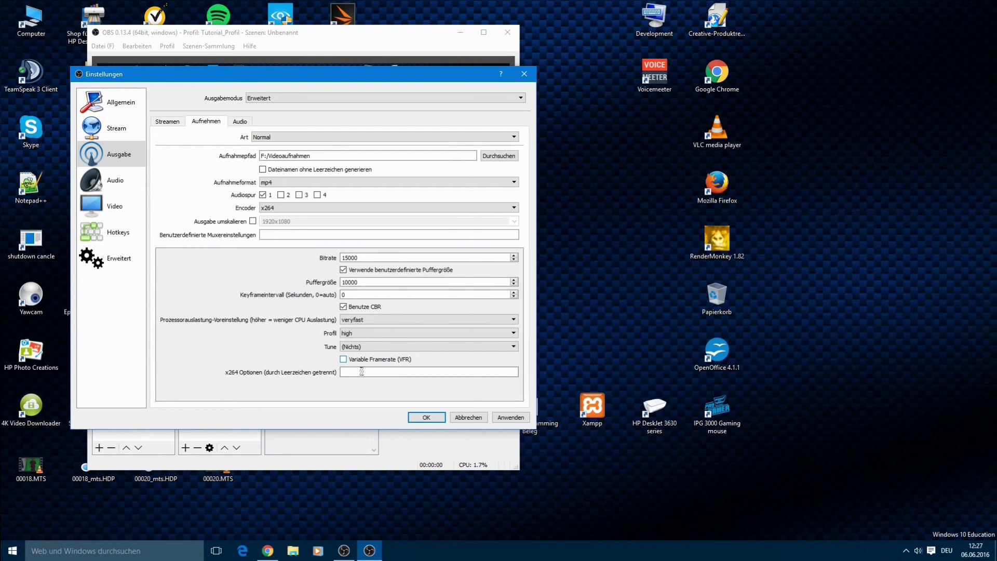
click(358, 347)
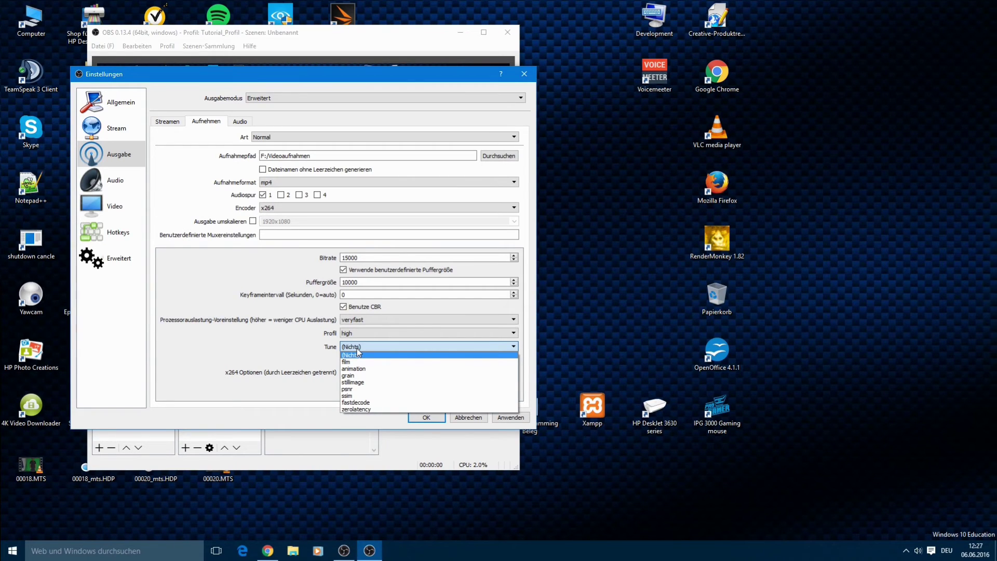
click(357, 350)
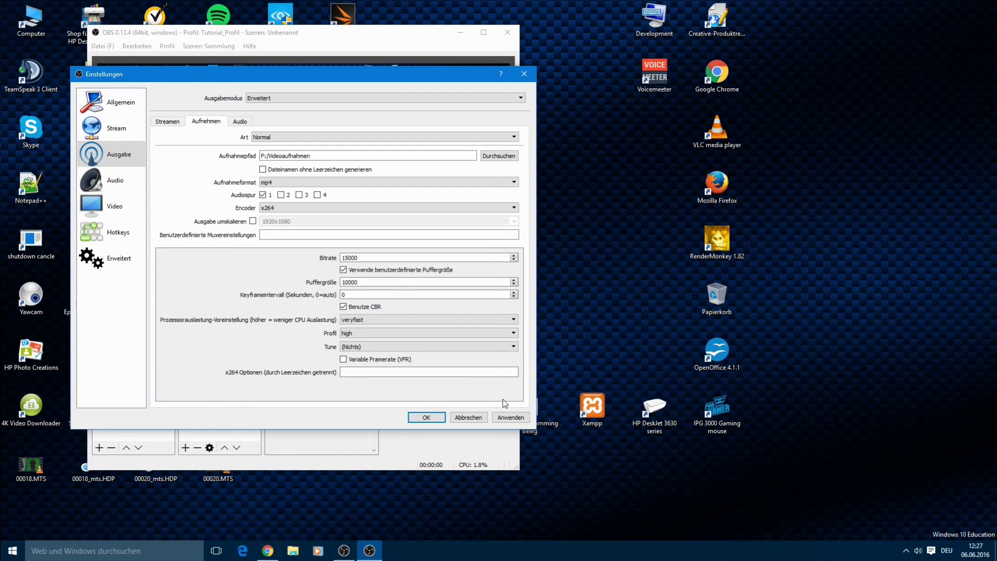
click(513, 417)
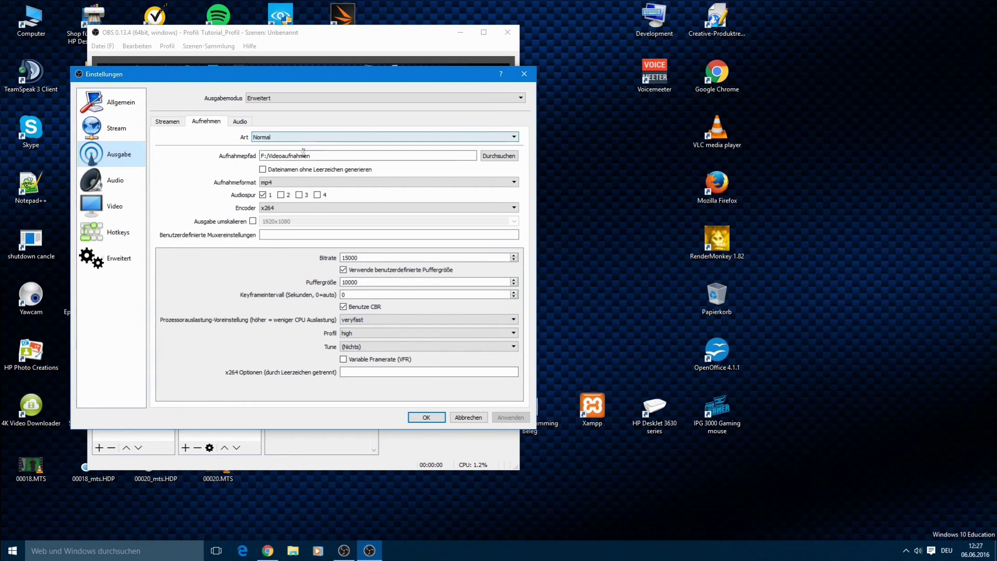
Step: Set the audio bitrate of track 1 (Spur 1) to 320, apply it and close the settings
click(237, 123)
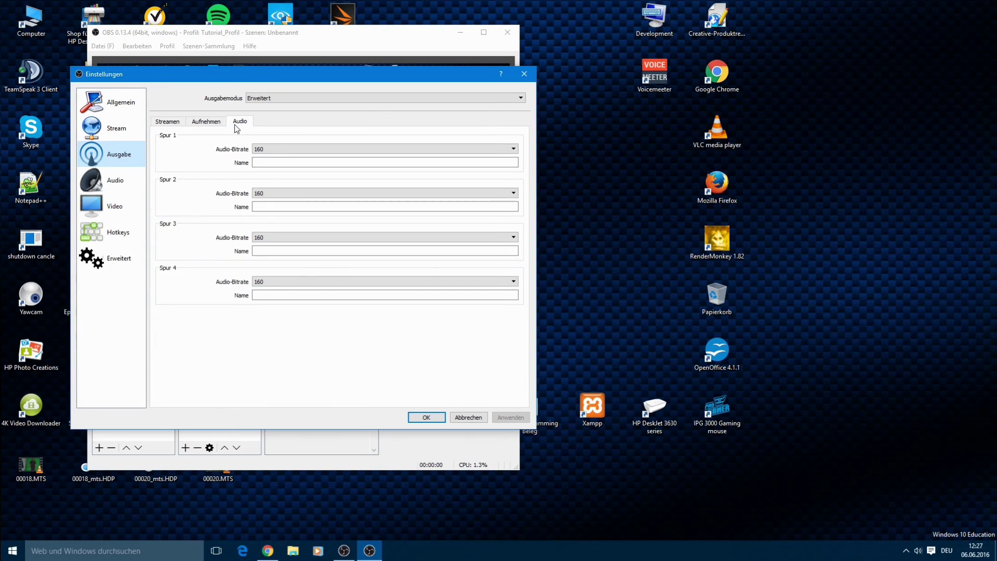
click(275, 149)
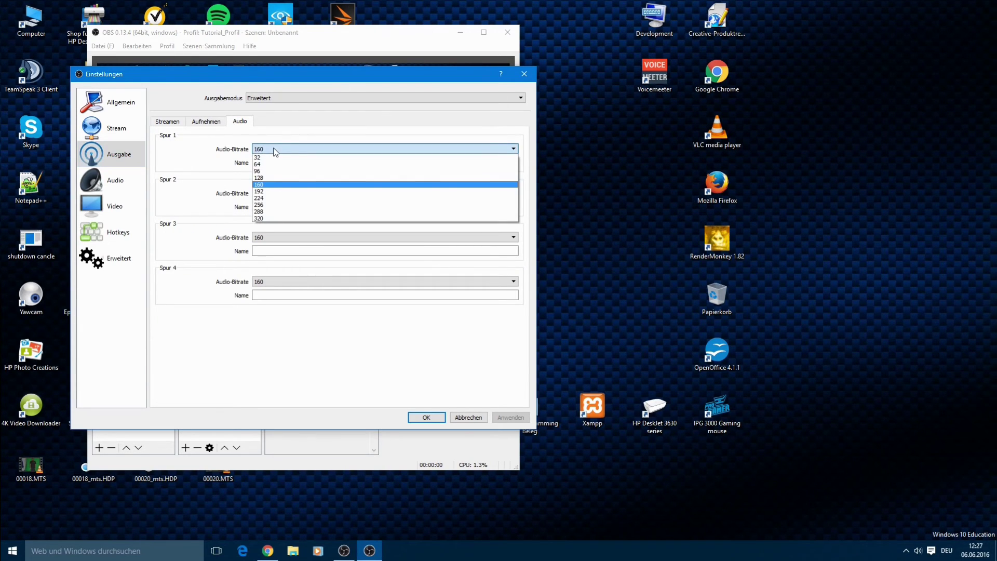
click(265, 218)
click(524, 418)
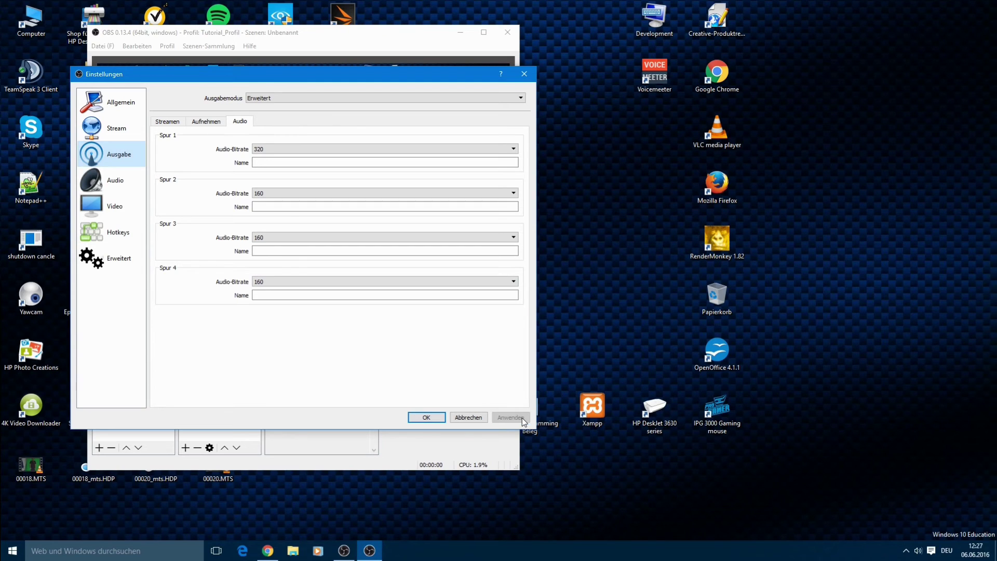
click(418, 418)
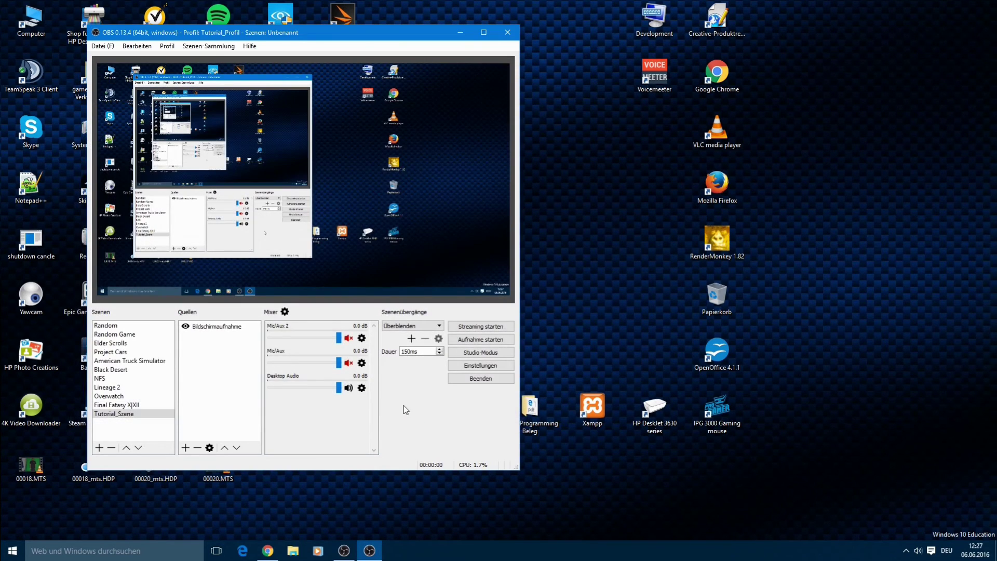
Step: Reopen the settings and view the available sample rates (Abtastrate) in the audio settings
click(466, 367)
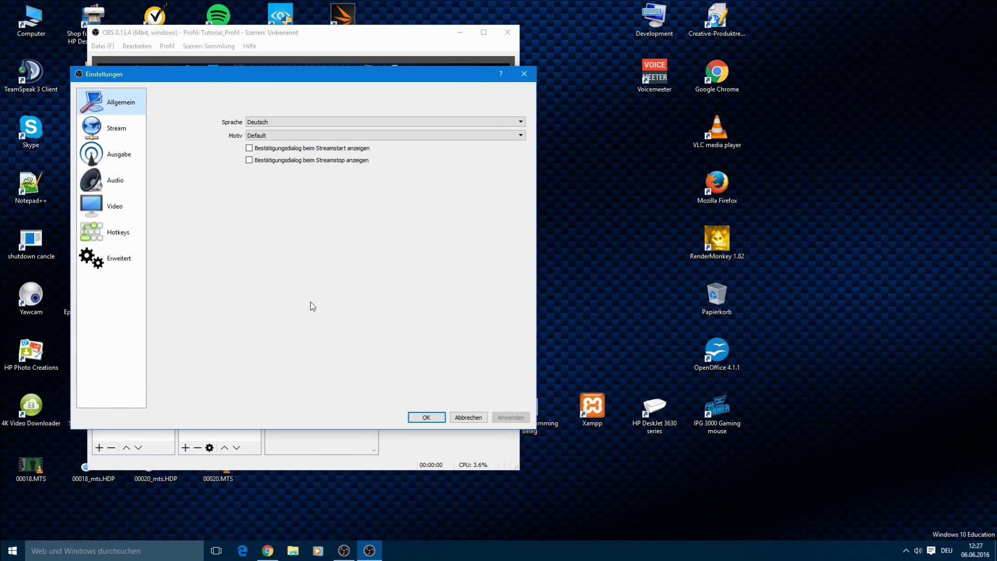
click(126, 154)
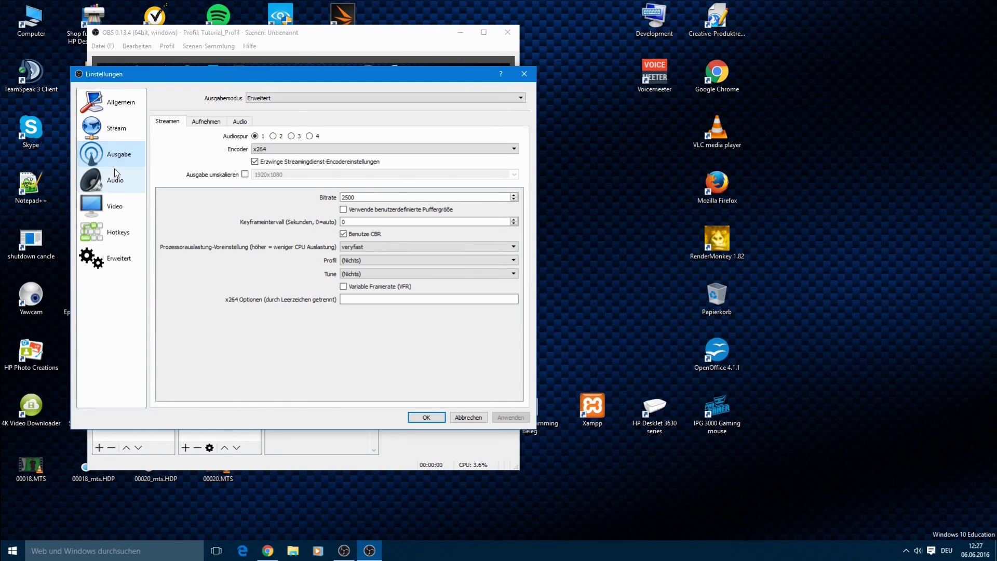
click(110, 182)
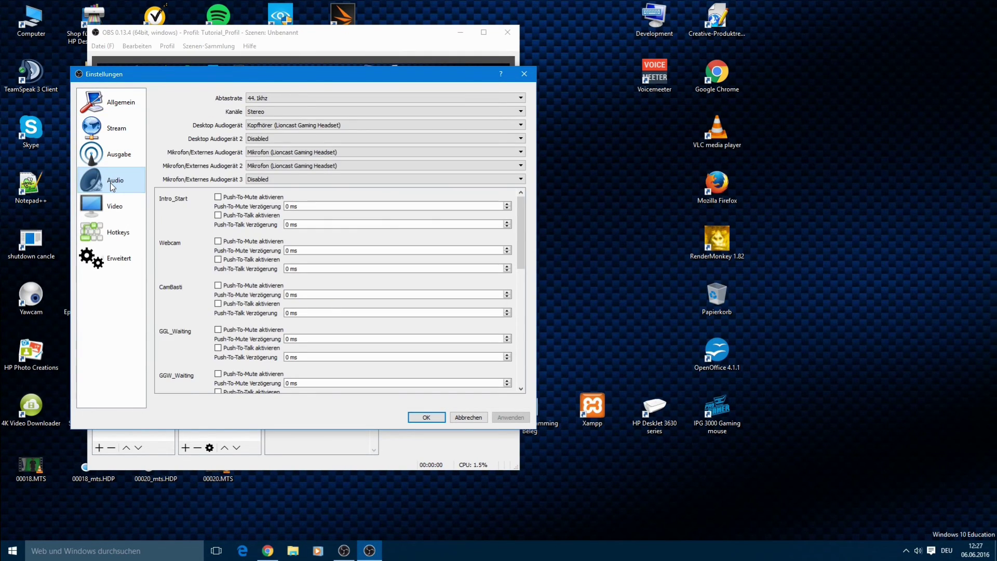
click(262, 99)
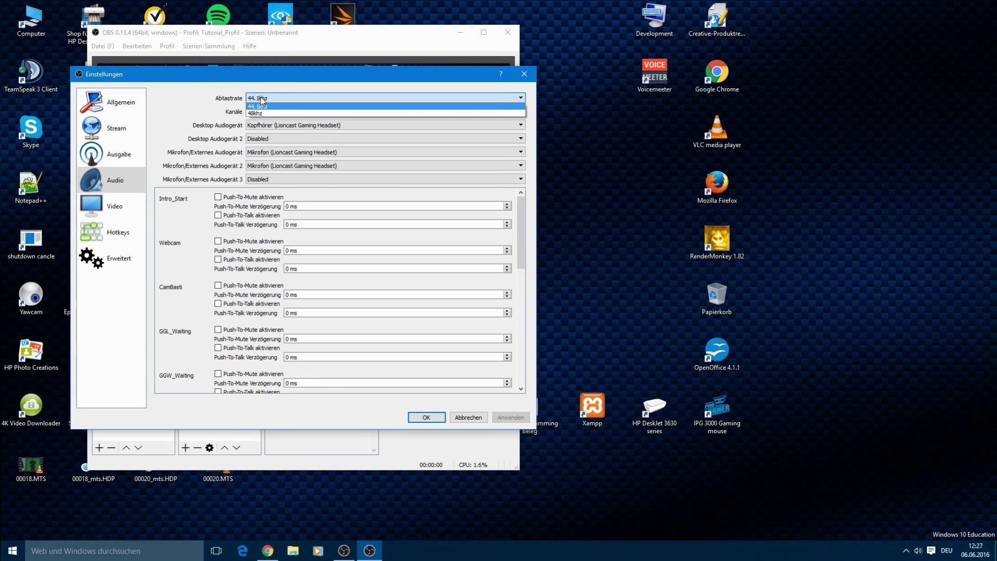
click(259, 99)
click(263, 100)
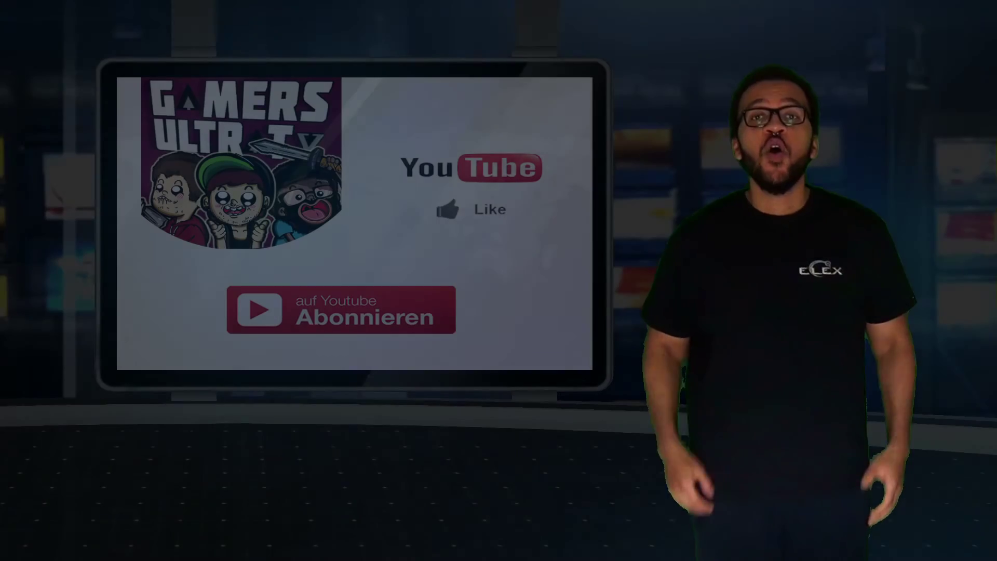